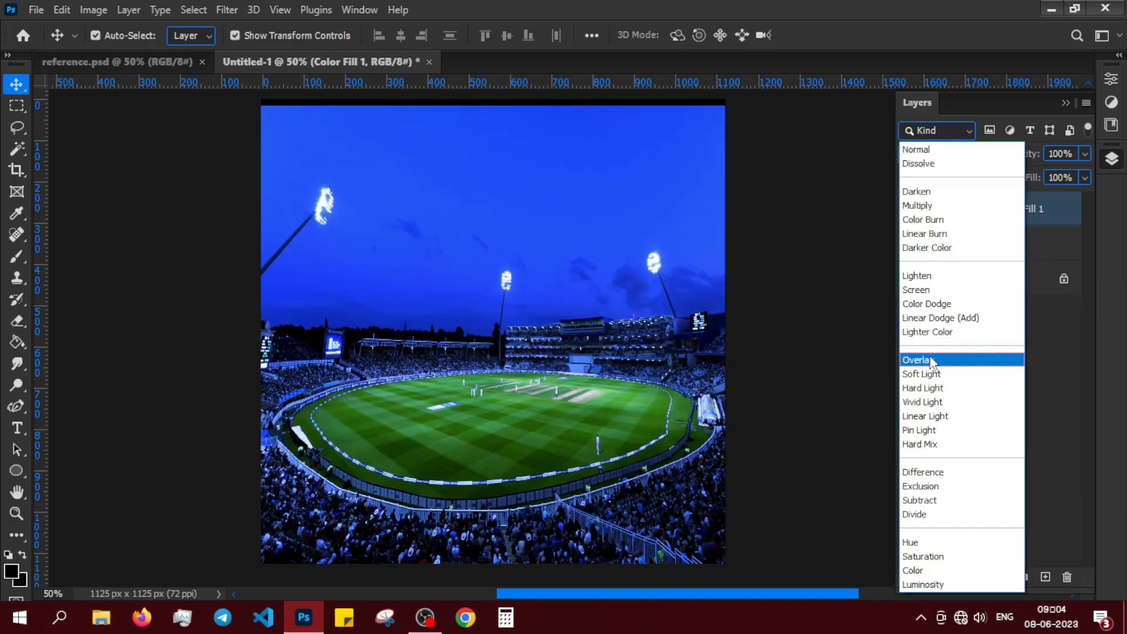
Set the blue color fill layer's blend mode to Overlay and its opacity to 50%
type("50")
left_click(915, 359)
left_click(1021, 209)
left_click(1007, 364)
Add a gradient fill layer above the color fill with an angle of -90° and a scale of 147%
left_click(1000, 576)
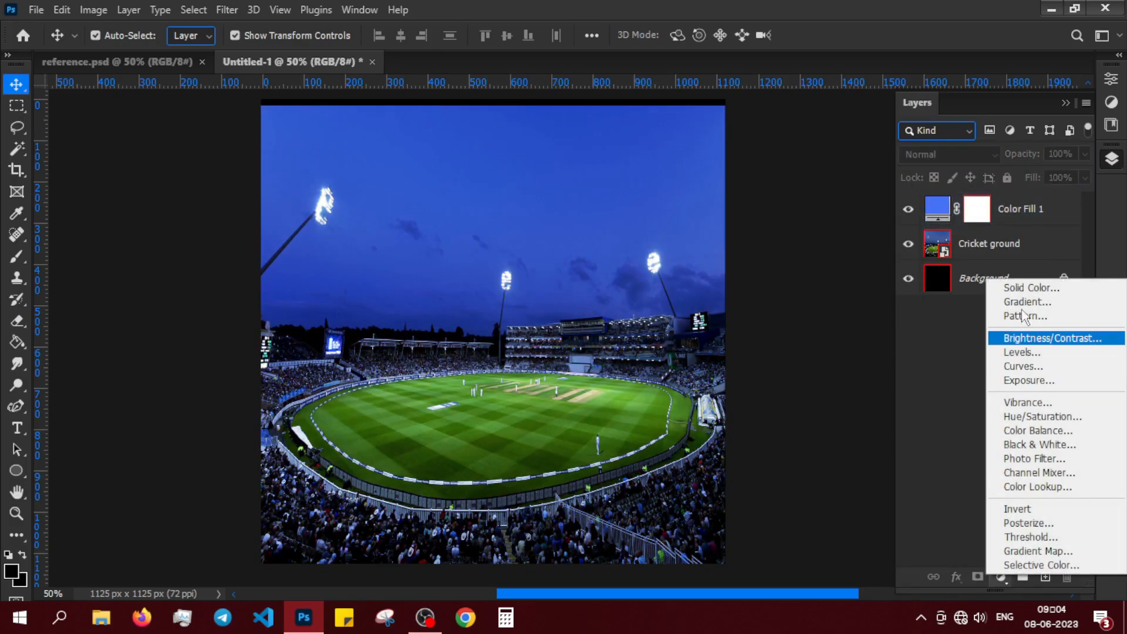
left_click(1008, 302)
type("-90")
left_click(845, 287)
left_click_drag(838, 286, 783, 280)
type("147")
left_click(1033, 201)
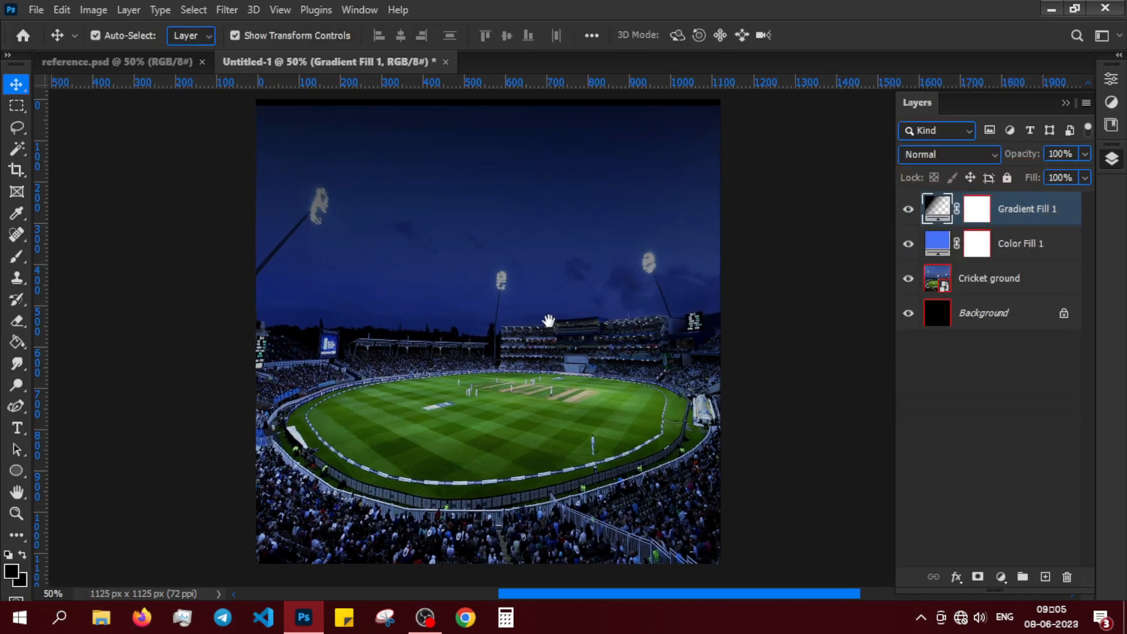
Group the gradient fill, color fill and cricket ground layers and name the group "Background"
left_click(1016, 279, "shift")
key("ctrl+g")
type("Backgro")
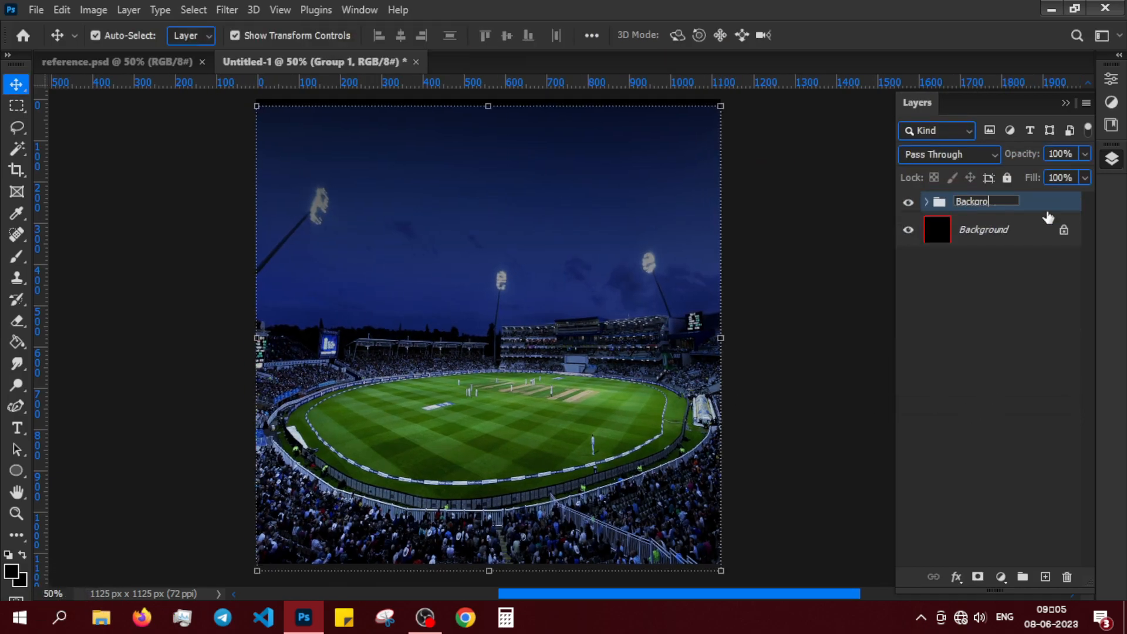
type("und")
key("Return")
Add guides near the canvas's upper-left corner and align the T20 logo between them
key("ctrl+plus")
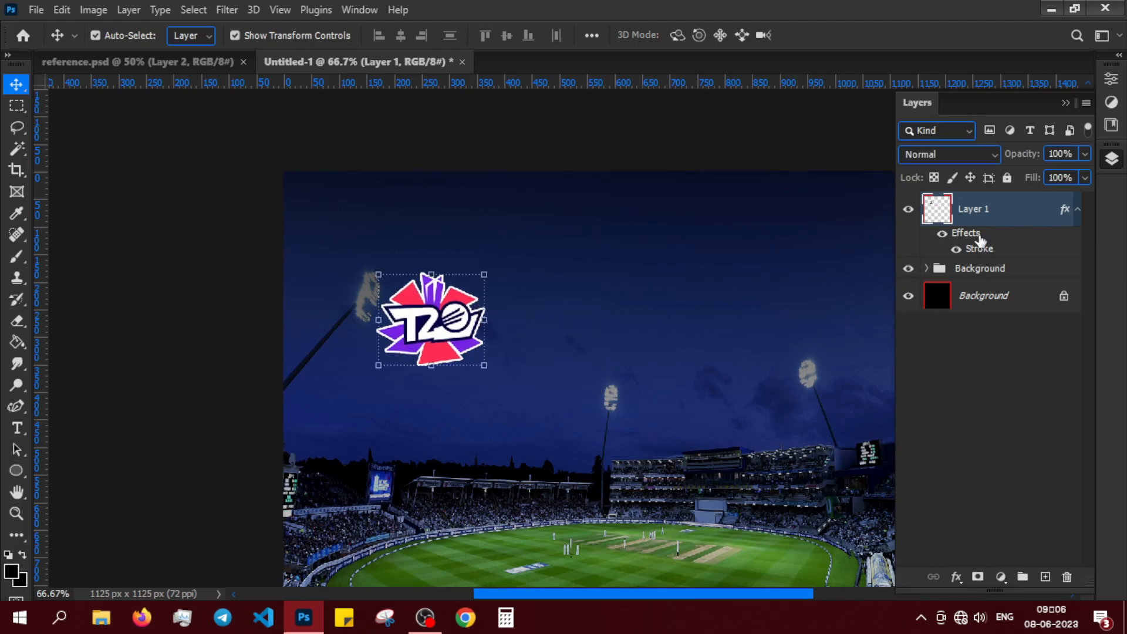
left_click_drag(355, 83, 355, 282)
left_click_drag(433, 324, 382, 242)
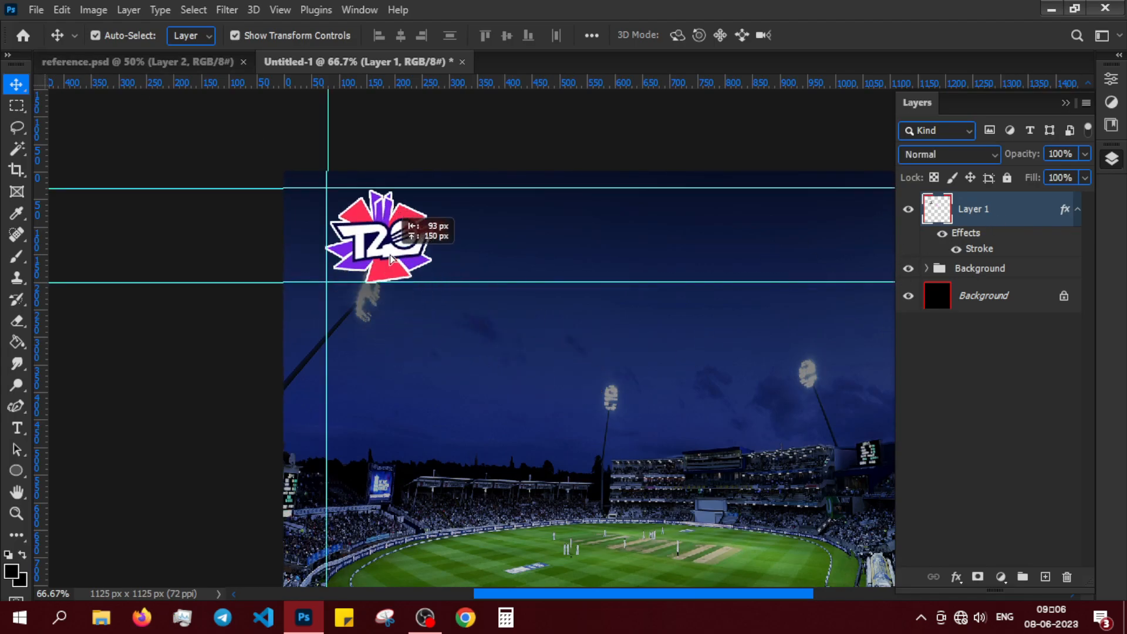
left_click(983, 442)
left_click(382, 242)
key("Right")
key("Right")
key("Right")
left_click(980, 434)
Add a white text layer reading "great Match ahead" beside the T20 logo in the Kenyan Coffee font
left_click_drag(676, 319, 592, 243)
left_click(17, 428)
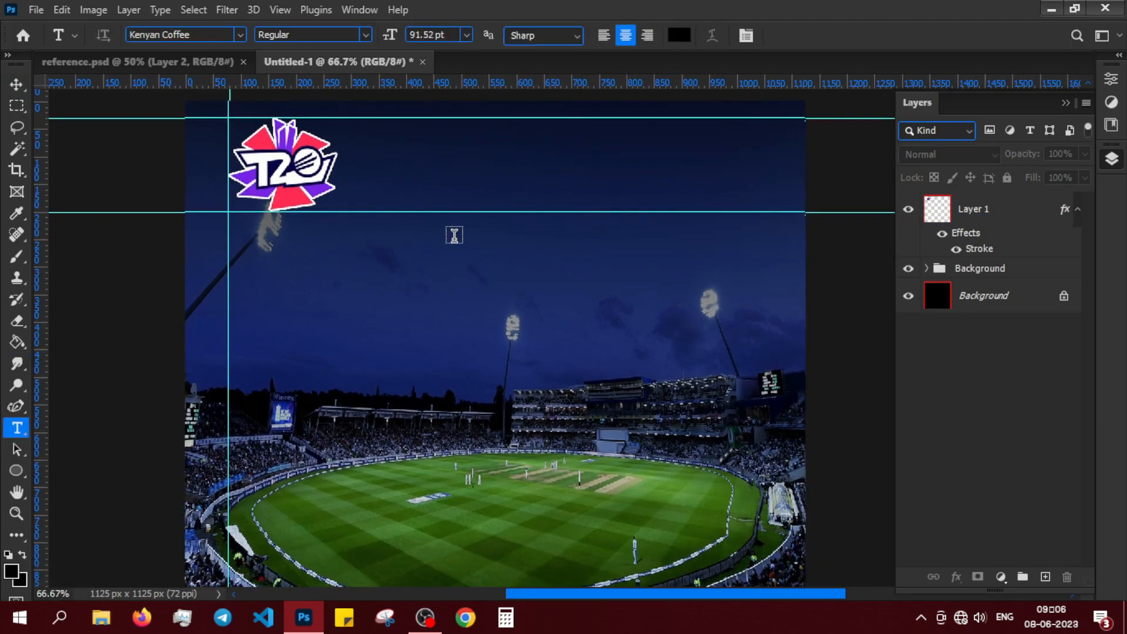
left_click(437, 187)
left_click(679, 35)
left_click(693, 203)
left_click(1064, 202)
type("G")
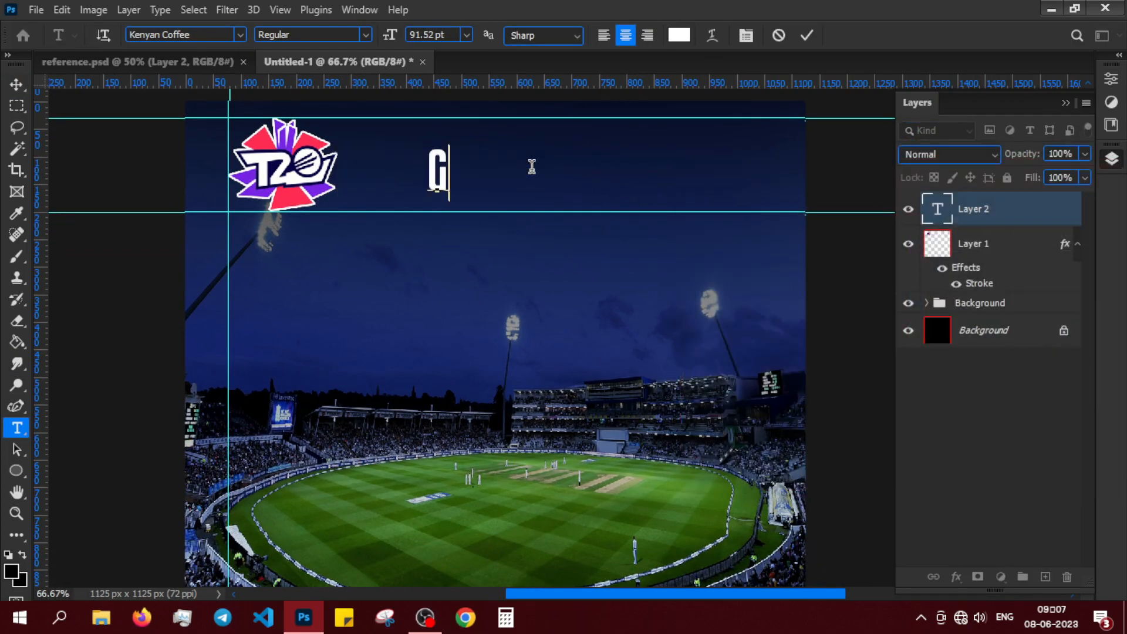
type("reat Match ahead")
left_click(940, 448)
Move and enlarge the "great Match ahead" headline to fill the guide area beside the logo
left_click(16, 85)
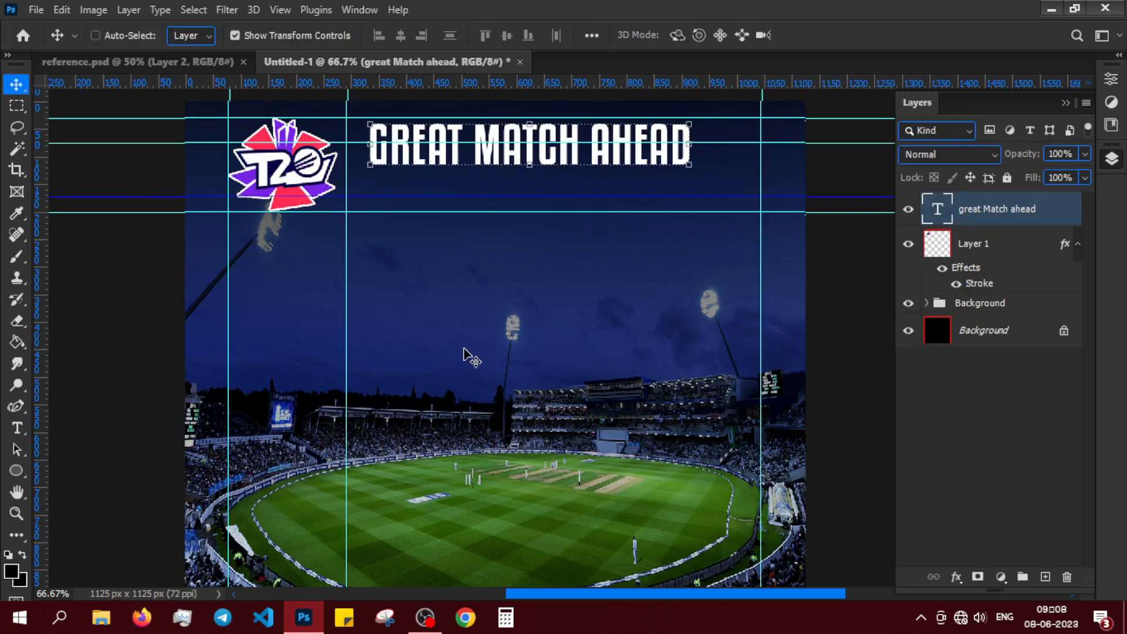
key("ctrl+plus")
left_click_drag(463, 348, 450, 566)
left_click_drag(435, 297, 399, 322)
key("ctrl+t")
left_click_drag(701, 331, 843, 363)
left_click(651, 358)
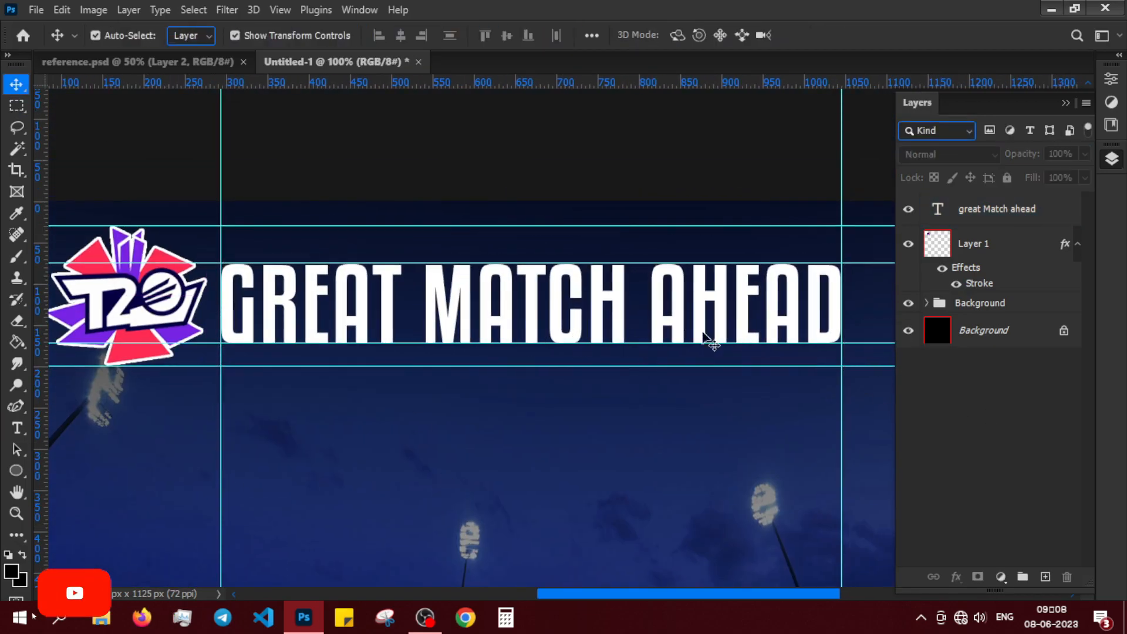
Add the tagline text "get ready for the battle" and place it below the headline
scroll(669, 376, "down", 2)
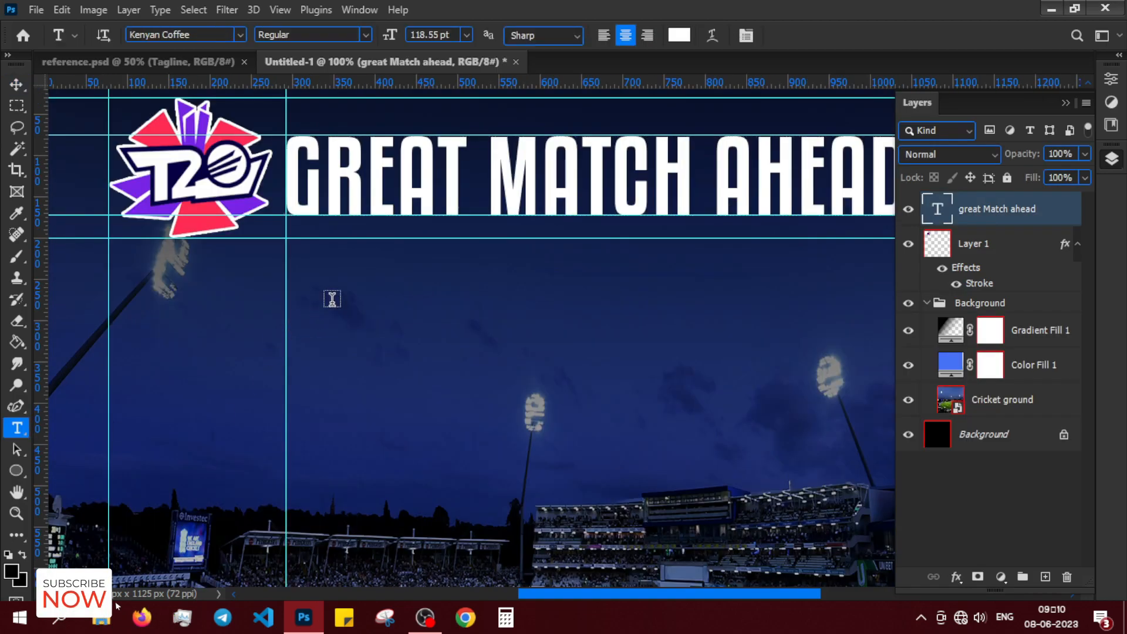
left_click(331, 300)
type("GET ")
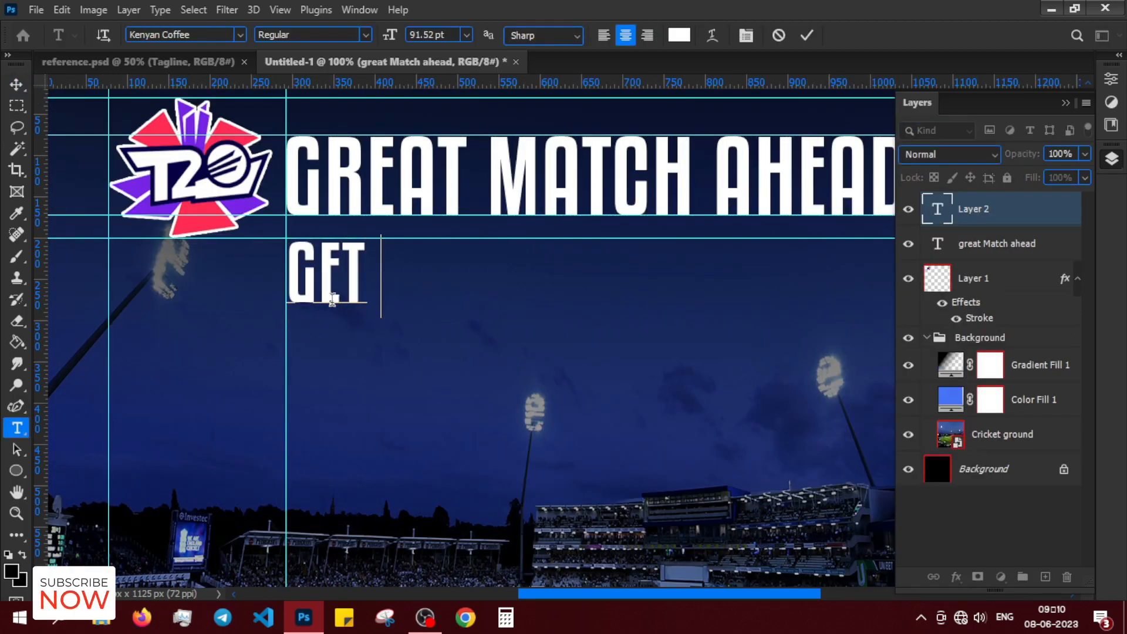
type("READY FOR THE BAttle")
left_click(16, 85)
left_click_drag(456, 283, 567, 303)
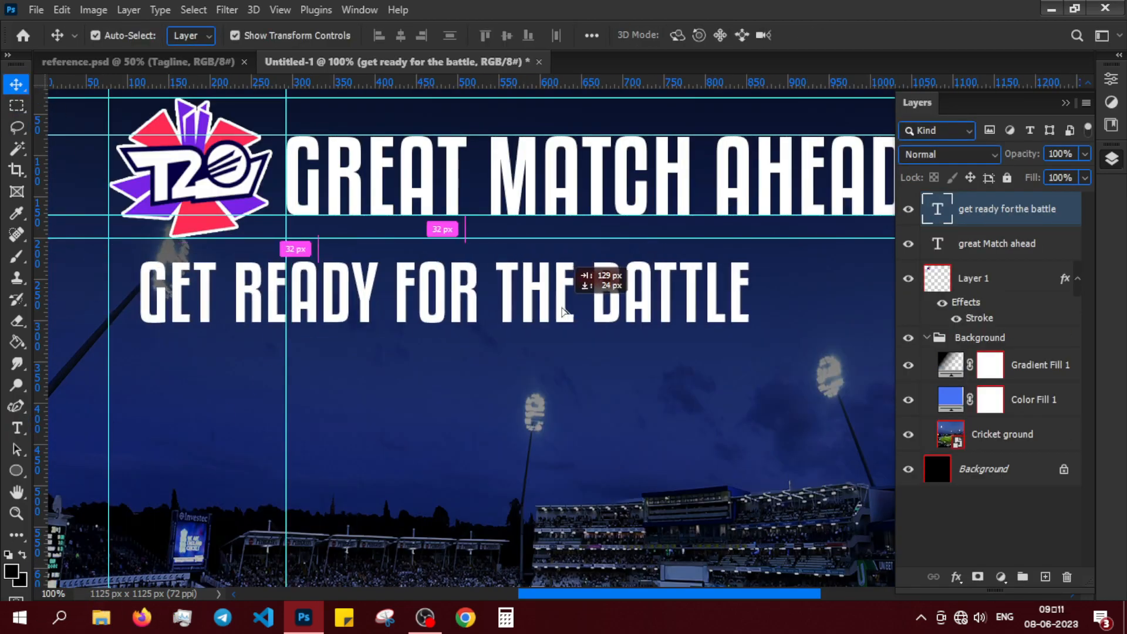
Change the tagline's text color to yellow, hex ffe32a
double_click(937, 209)
left_click(678, 36)
type("ffe32a")
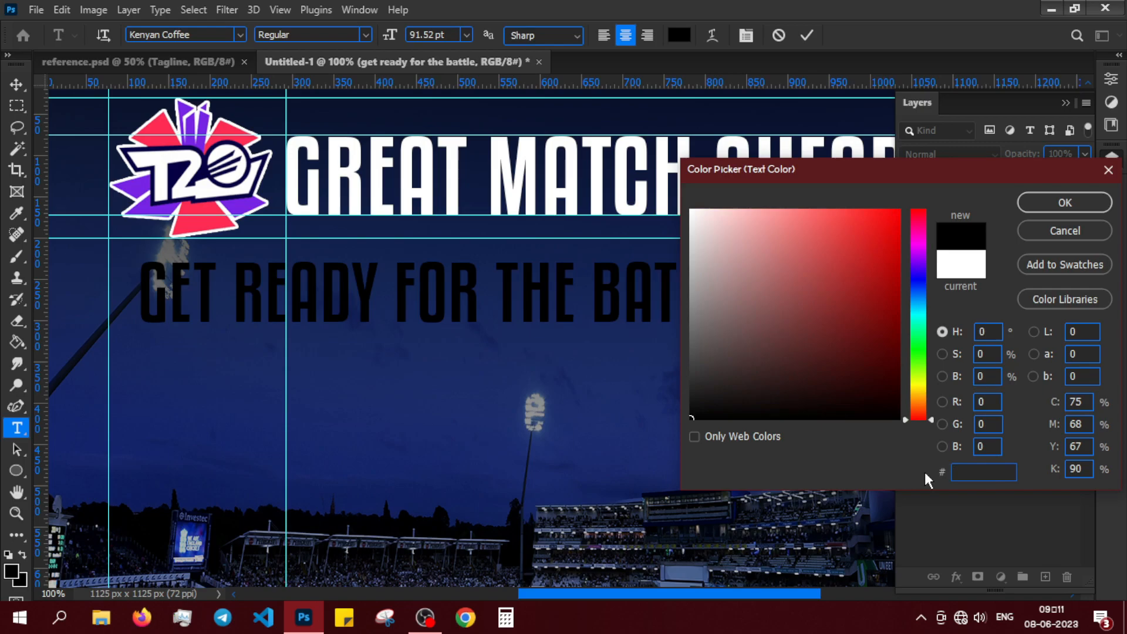
left_click(1075, 208)
left_click(1075, 210)
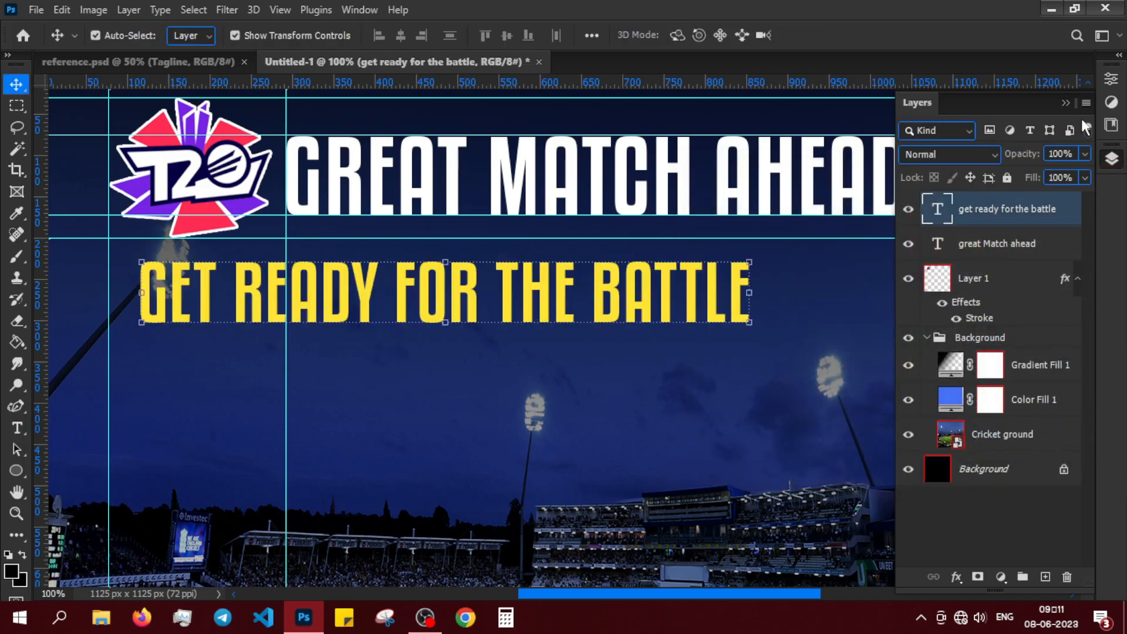
Set the tagline's width to 752 px and its height to 96 px
left_click(1111, 79)
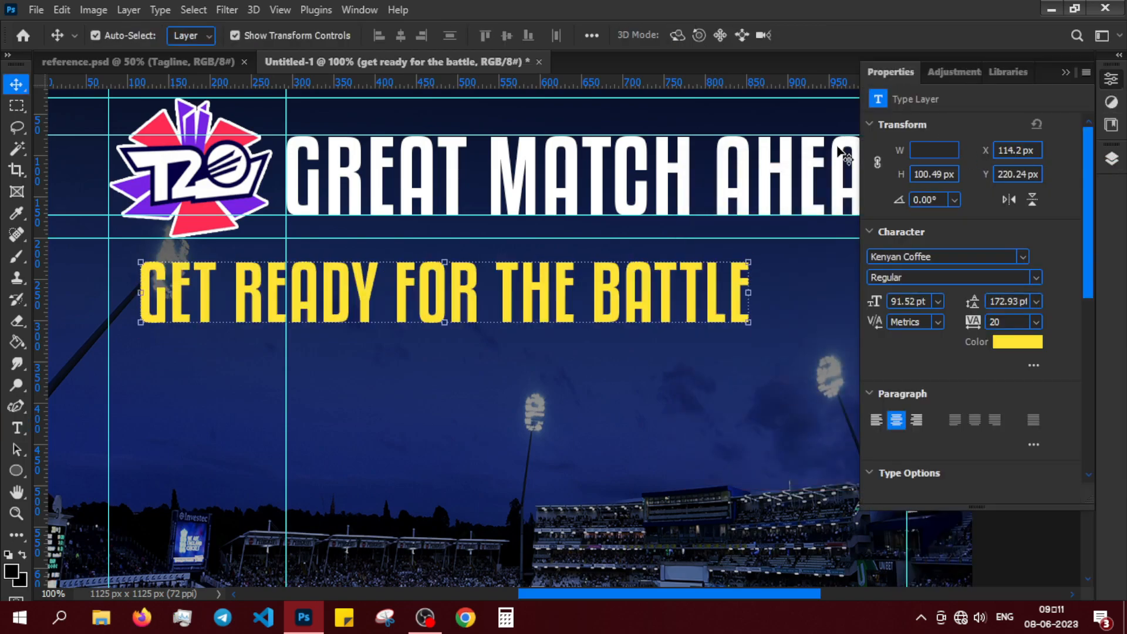
key("Return")
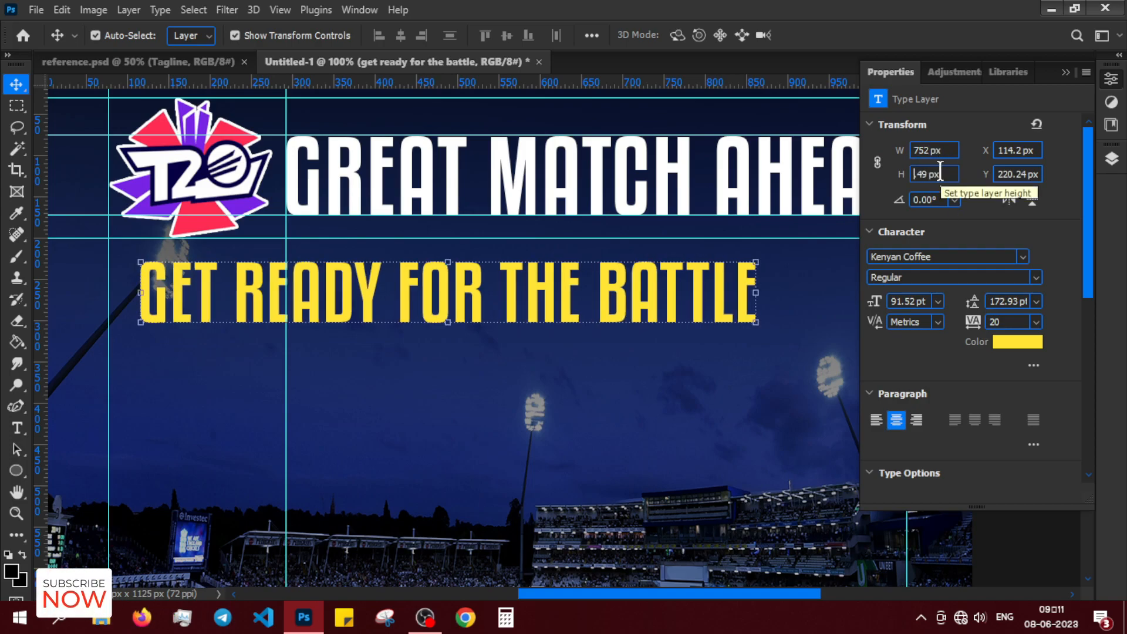
key("Delete")
key("Delete")
key("Delete")
Set the tagline's X position to 186 px and shift it up closer to the headline
left_click(1011, 150)
key("BackSpace")
key("BackSpace")
key("BackSpace")
type("186")
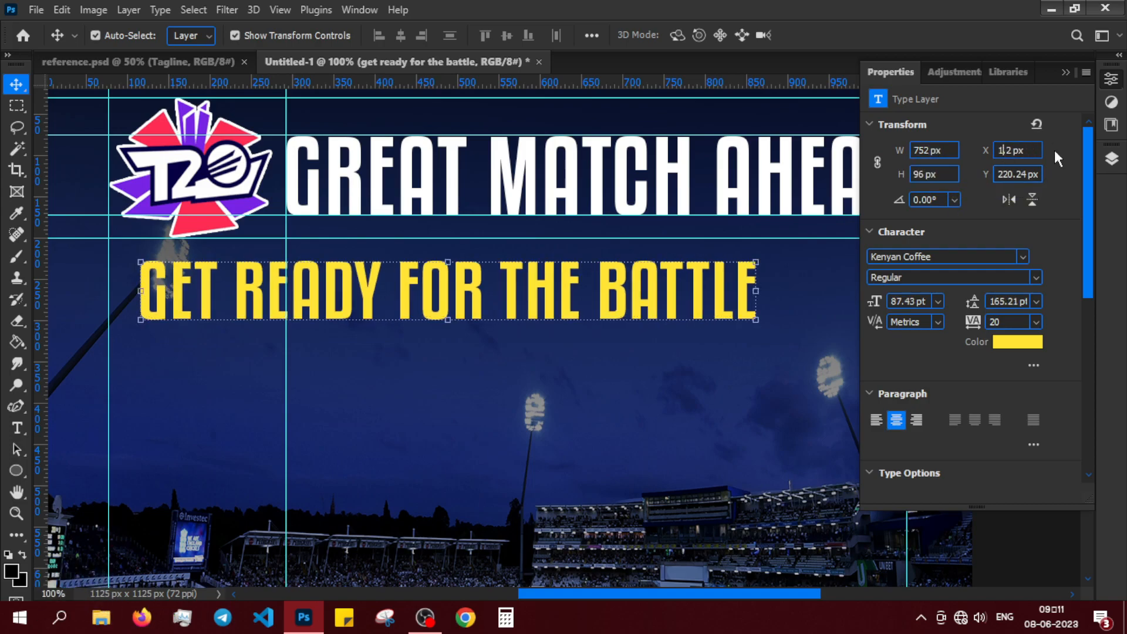
left_click(1017, 174)
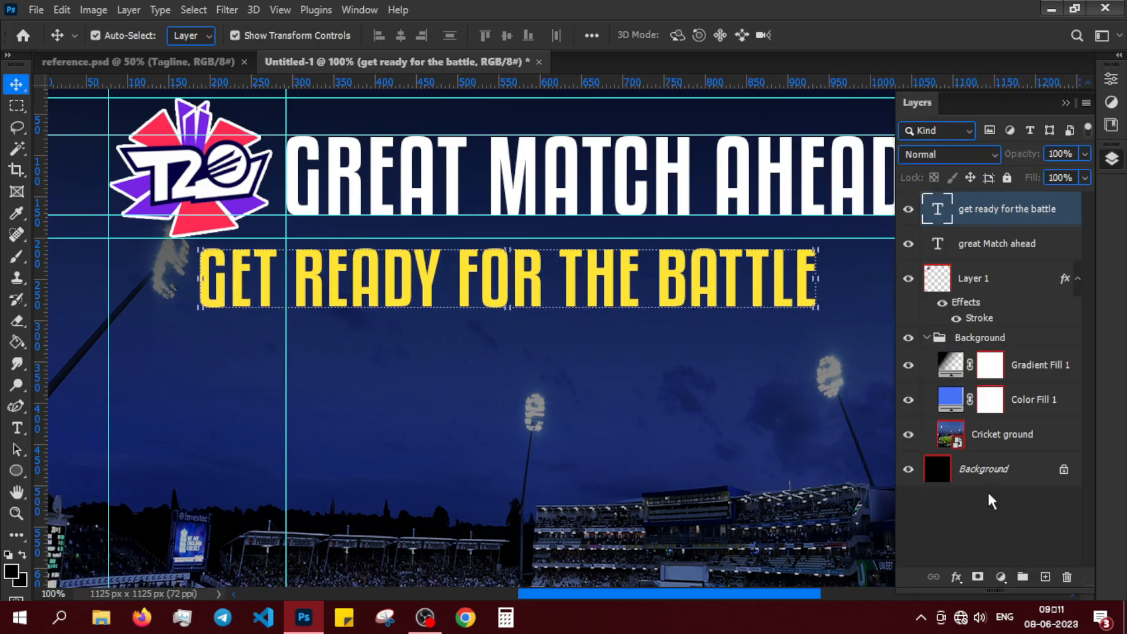
Paste the ViratKohli player cutout into the poster and select its layer
key("ctrl+minus")
scroll(346, 258, "down", 2)
key("ctrl+v")
left_click(986, 559)
left_click(969, 212)
Set the player cutout's X position to 77 px and lower it to the canvas's bottom edge
left_click(1110, 79)
key("BackSpace")
key("BackSpace")
key("BackSpace")
type("77")
left_click(1013, 167)
key("BackSpace")
key("BackSpace")
key("BackSpace")
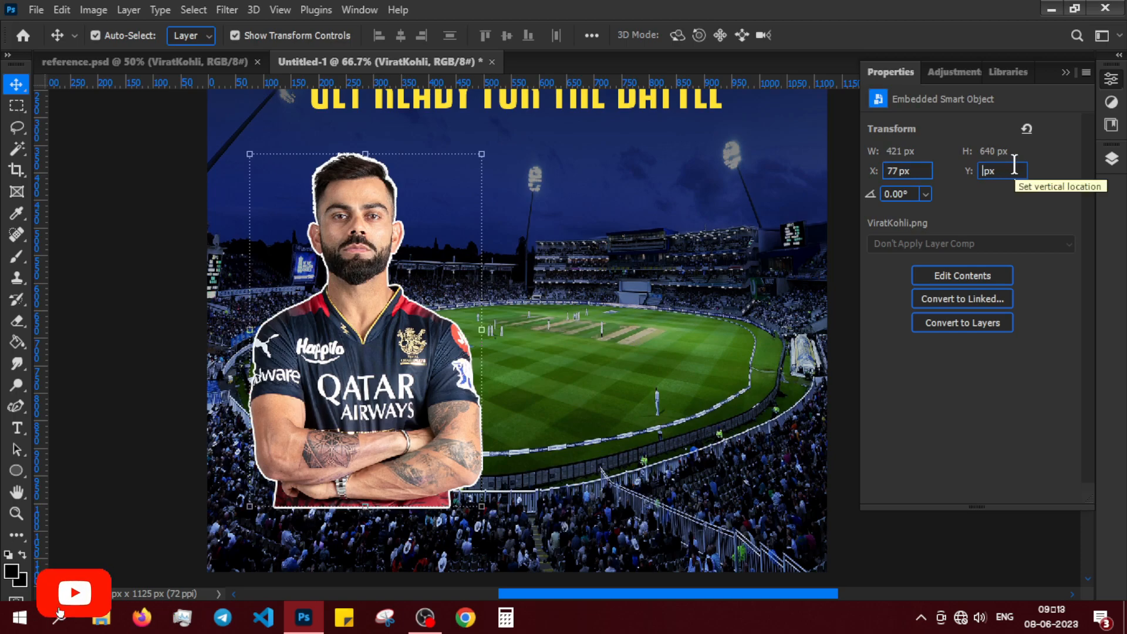
key("Return")
Add a Gradient Overlay effect that darkens the lower part of the player cutout, and collapse the layer effects lists
left_click(1111, 159)
right_click(988, 210)
left_click(892, 27)
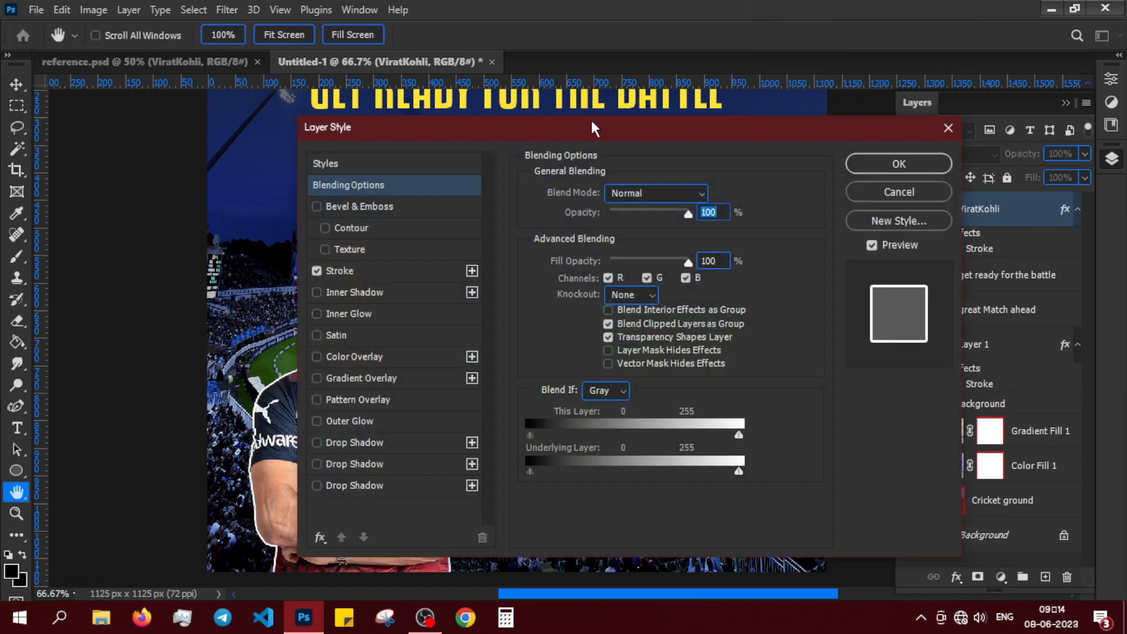
left_click_drag(591, 122, 832, 112)
left_click(586, 367)
key("Return")
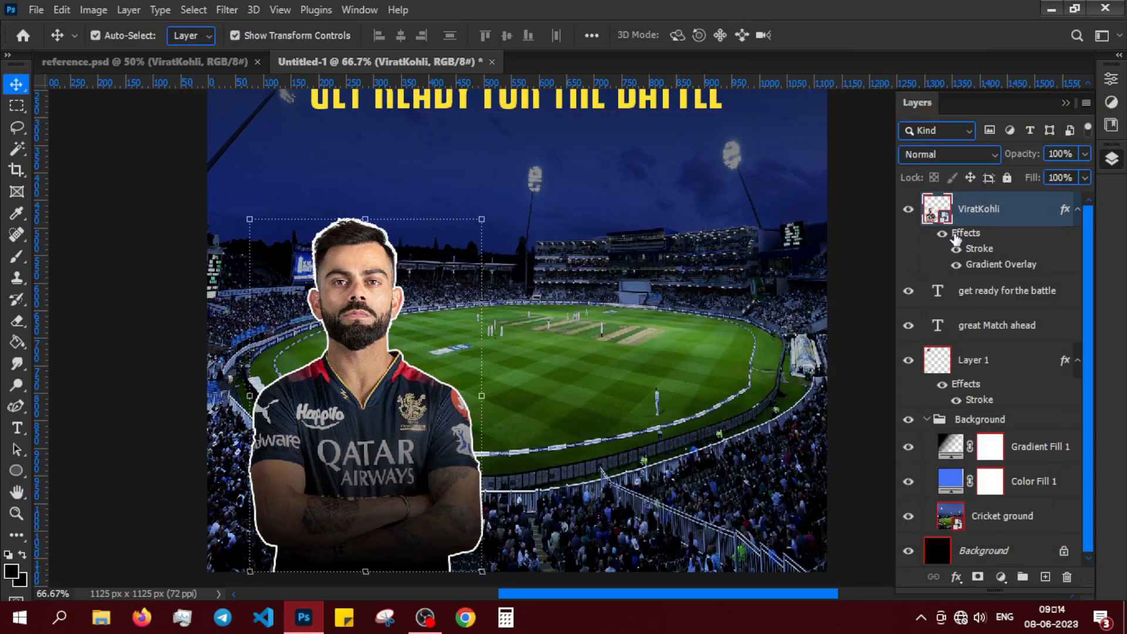
left_click(1077, 209)
left_click(1077, 313)
left_click(1027, 516)
Create a black 222 × 222 px circle over the field beside the player and name its layer "Team 1"
left_click_drag(561, 295, 507, 320)
key("ctrl+plus")
left_click_drag(427, 341, 403, 264)
right_click(16, 470)
left_click(76, 486)
left_click(496, 264)
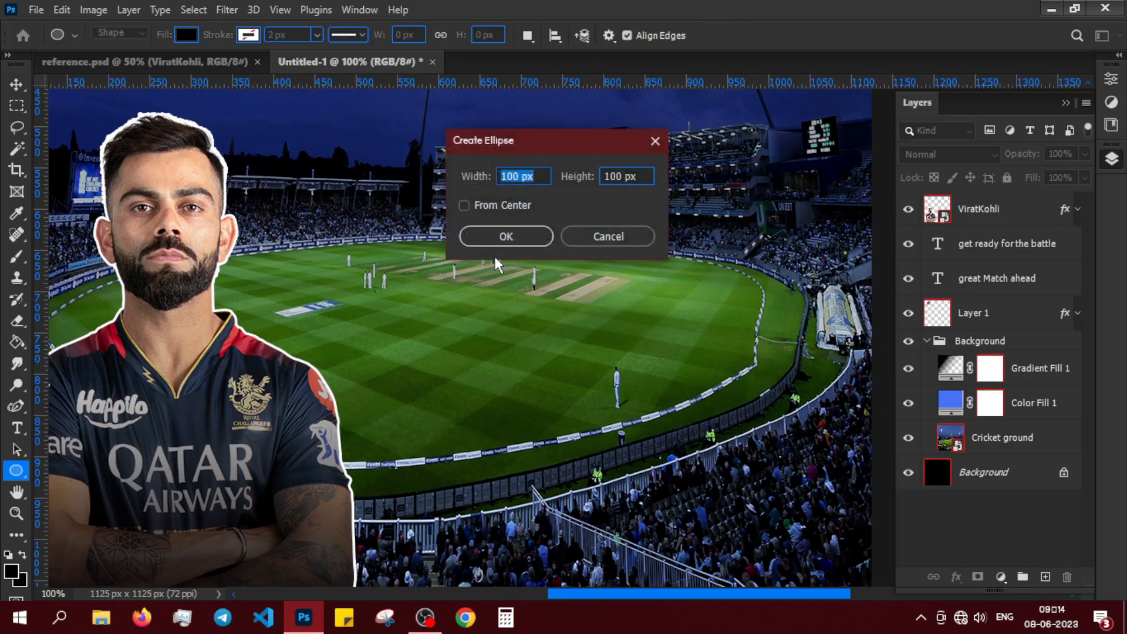
key("Return")
left_click(1111, 158)
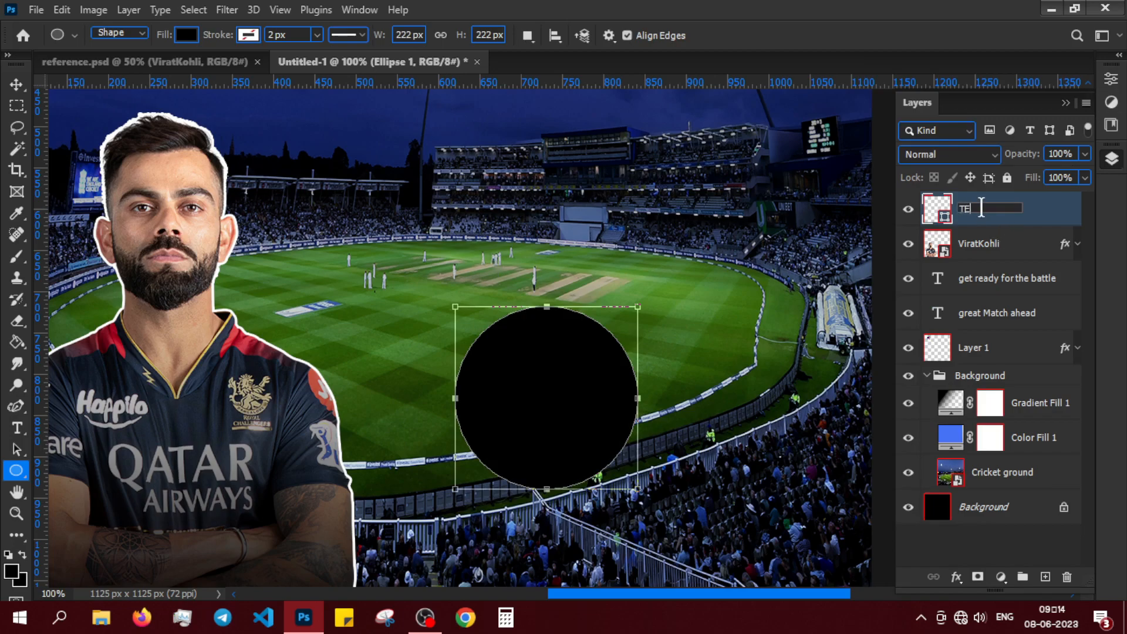
Position the Team 1 circle at X 863 px and Y 579 px
left_click(1111, 78)
double_click(991, 153)
type("863")
left_click(998, 171)
key("BackSpace")
key("BackSpace")
key("BackSpace")
key("BackSpace")
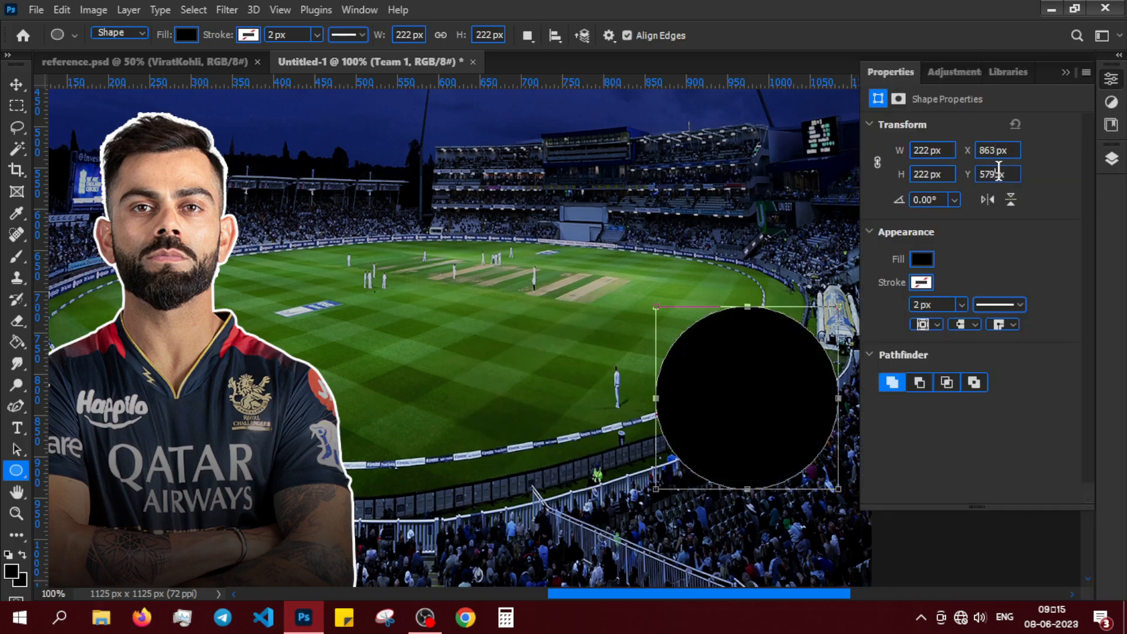
key("Return")
Apply a white Stroke effect to the Team 1 circle and collapse its effects list
left_click(1109, 158)
right_click(1026, 209)
left_click(834, 25)
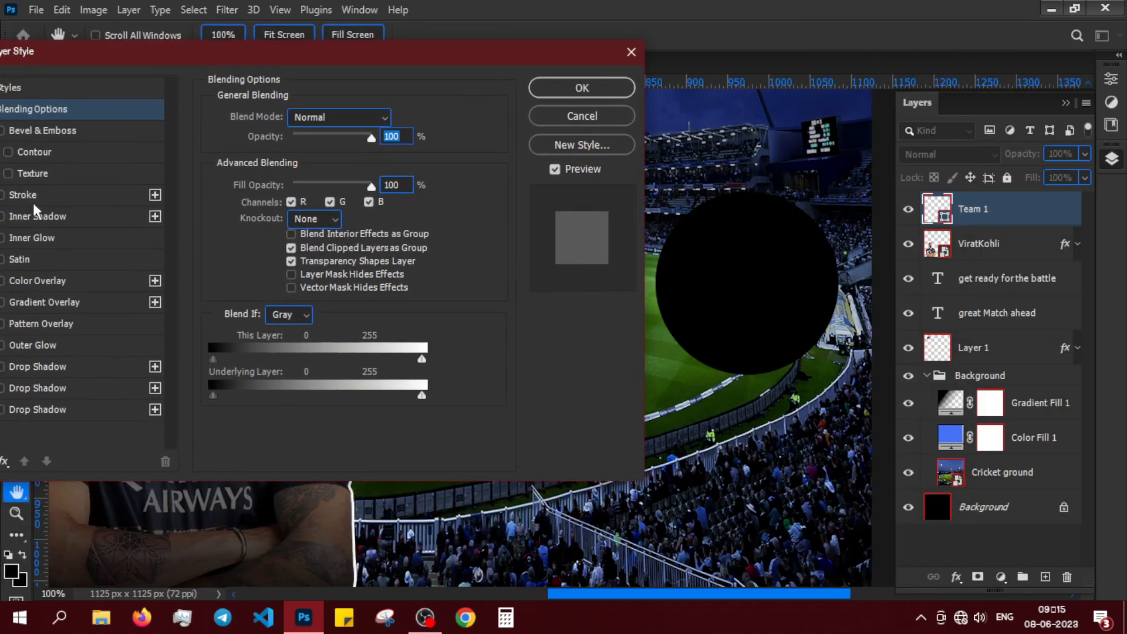
left_click(24, 194)
left_click(581, 88)
left_click(1078, 209)
Duplicate the Team 1 circle and place the copy between it and the player
left_click(766, 287)
left_click(609, 236)
key("v")
left_click_drag(694, 292, 466, 290)
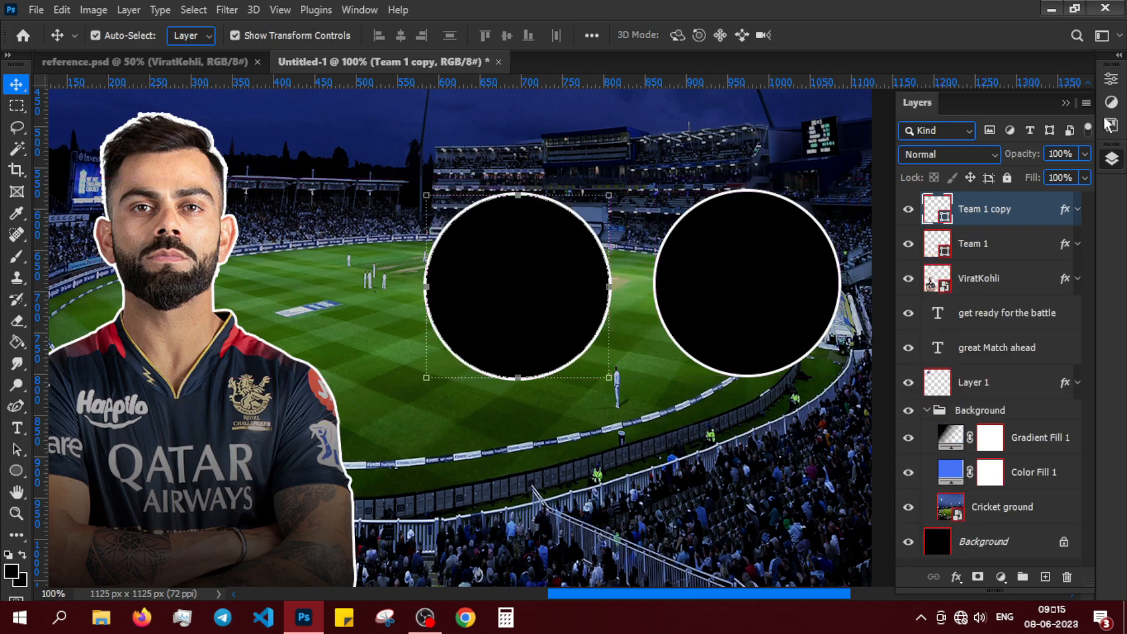
Rename the copied circle's layer "Team 2" and position it at X 536 px and Y 579 px
left_click(1109, 79)
left_click(988, 151)
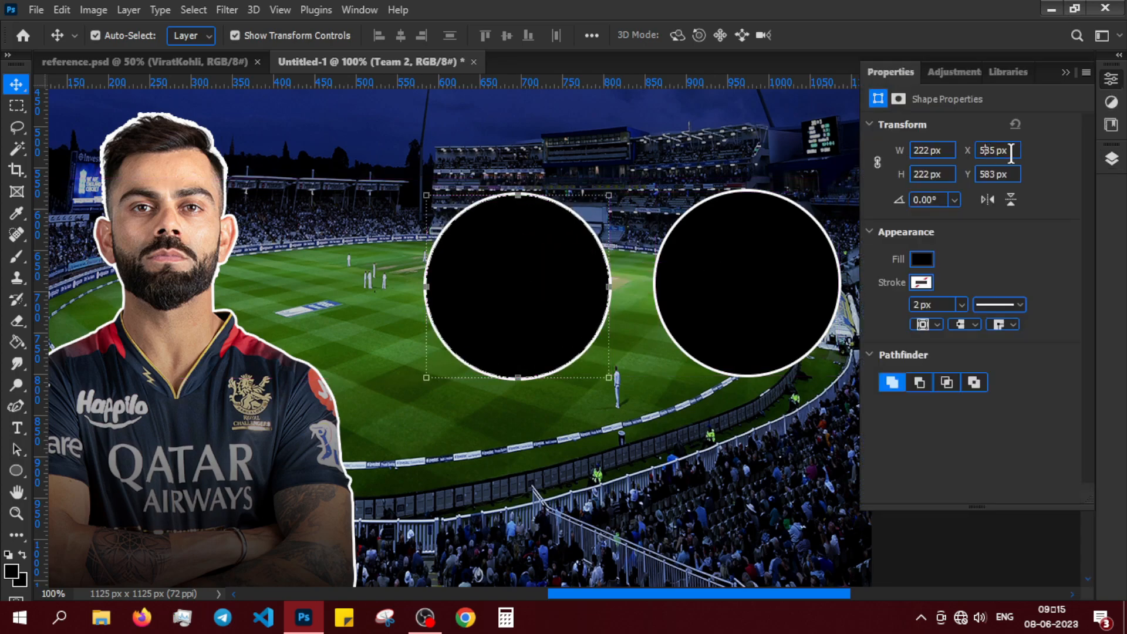
type("536")
key("Tab")
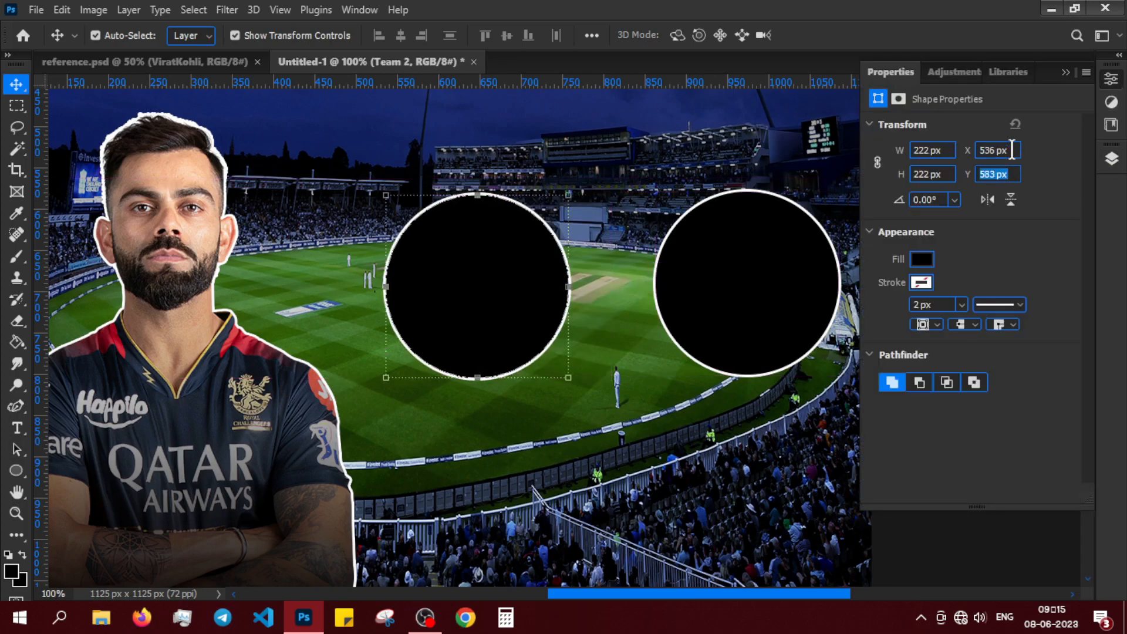
type("579")
key("Return")
Group the Team 2, Team 1 and ViratKohli layers and name the group "Match Details"
left_click(1110, 159)
left_click(980, 247)
left_click(979, 214)
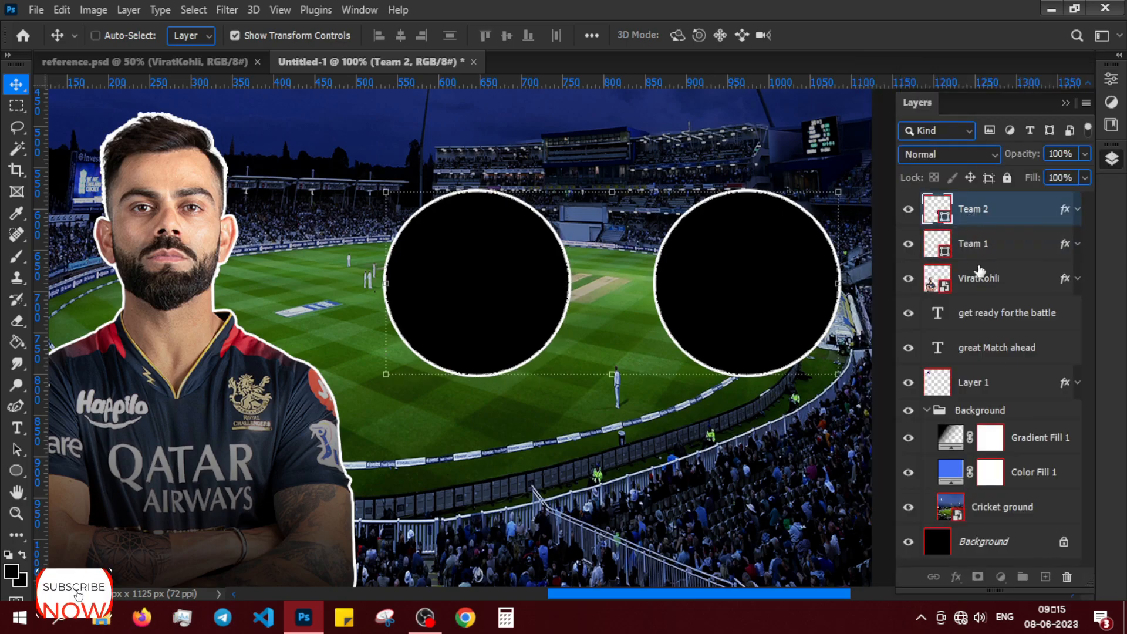
left_click(979, 246, "ctrl")
left_click(987, 281, "ctrl")
left_click(996, 319, "ctrl")
key("ctrl+g")
double_click(986, 201)
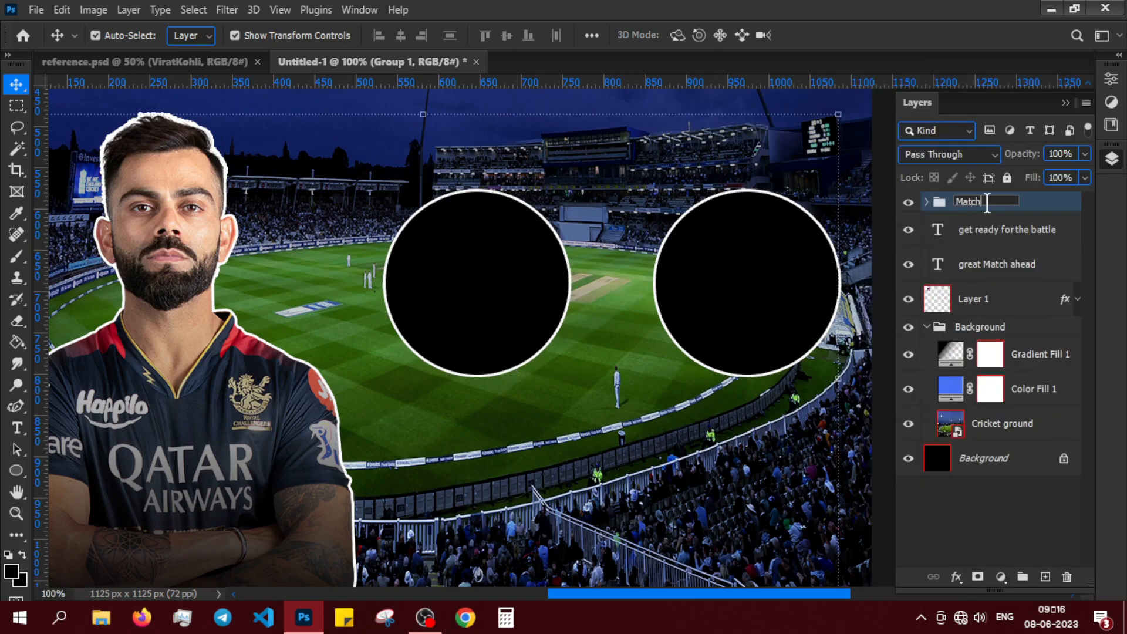
left_click(992, 519)
Add yellow "v/s" text and center it between the two team circles
left_click(17, 428)
left_click(590, 289)
type("v/s")
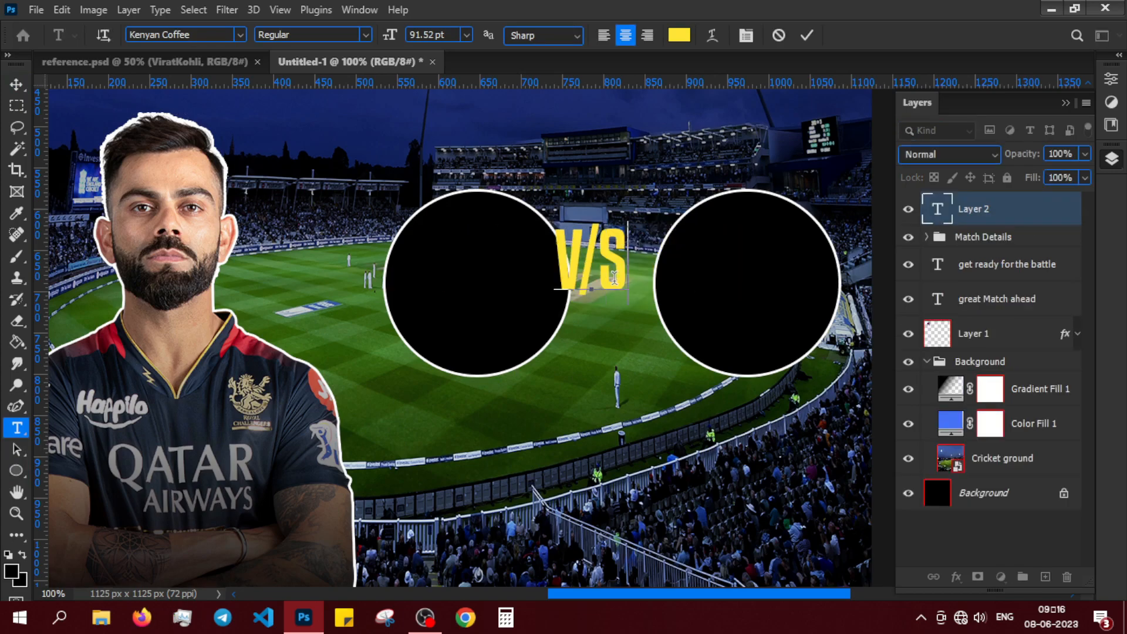
left_click(18, 85)
left_click_drag(591, 263, 622, 296)
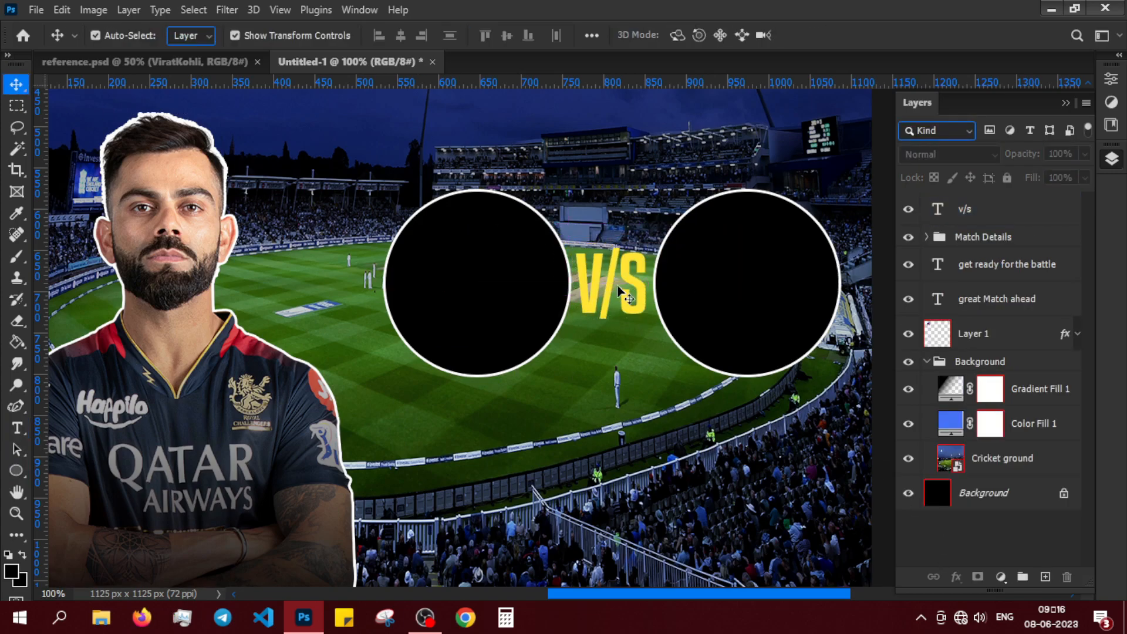
Add a yellow text layer below the team circles reading "SUNDAY 30 JUNE AT 3:30 PM"
left_click(17, 427)
left_click(467, 422)
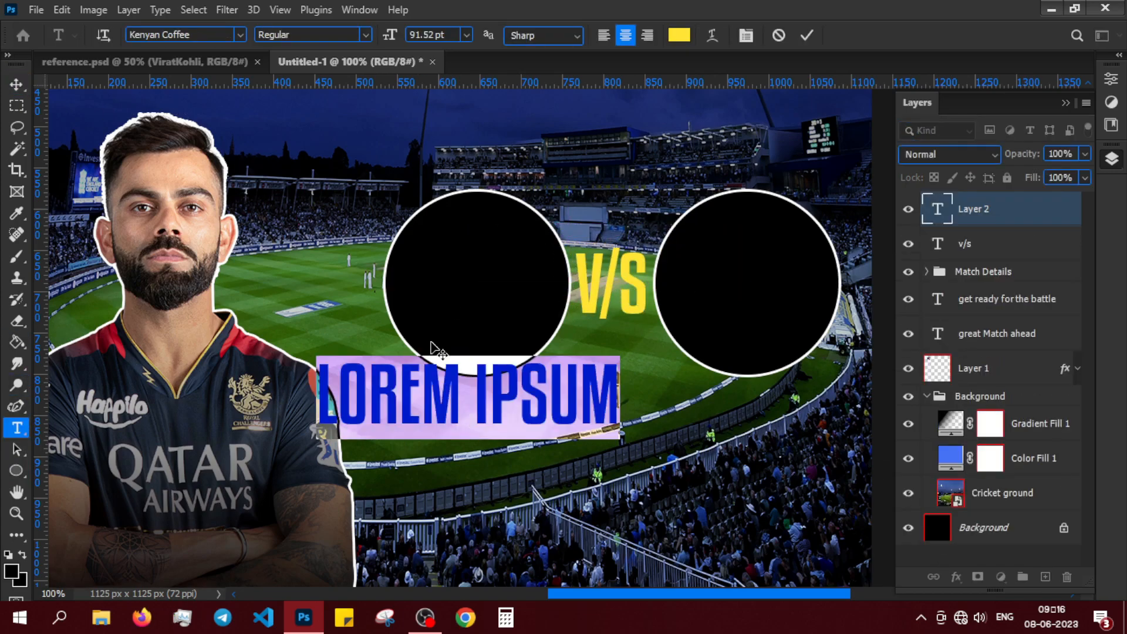
type("SUNDAY 30 JUNE AT 3:30 PM")
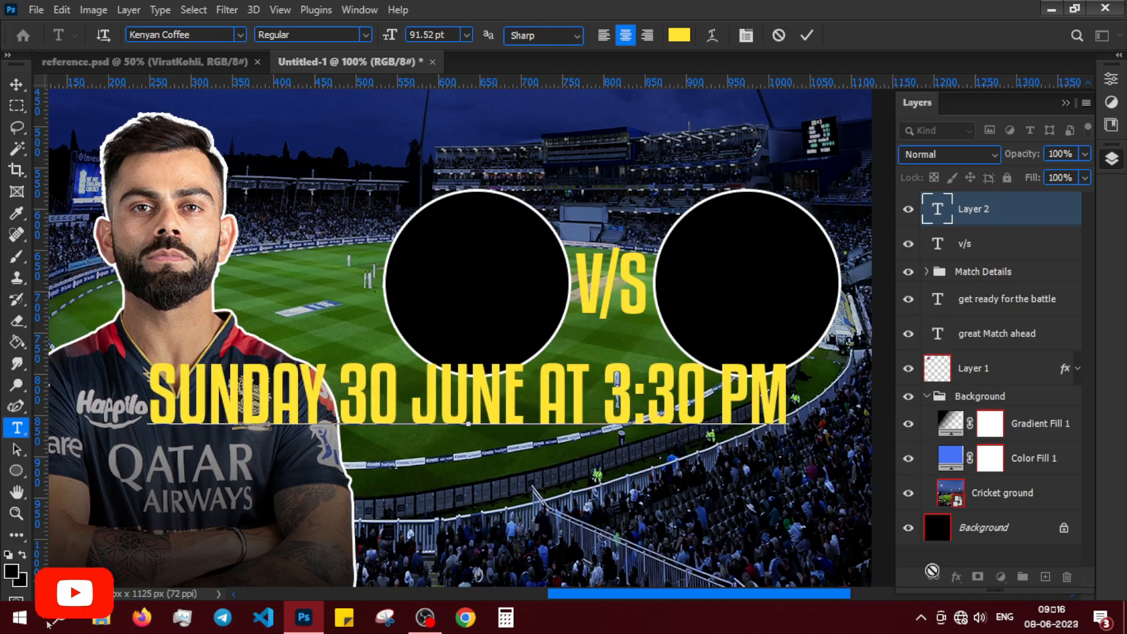
left_click(1006, 212)
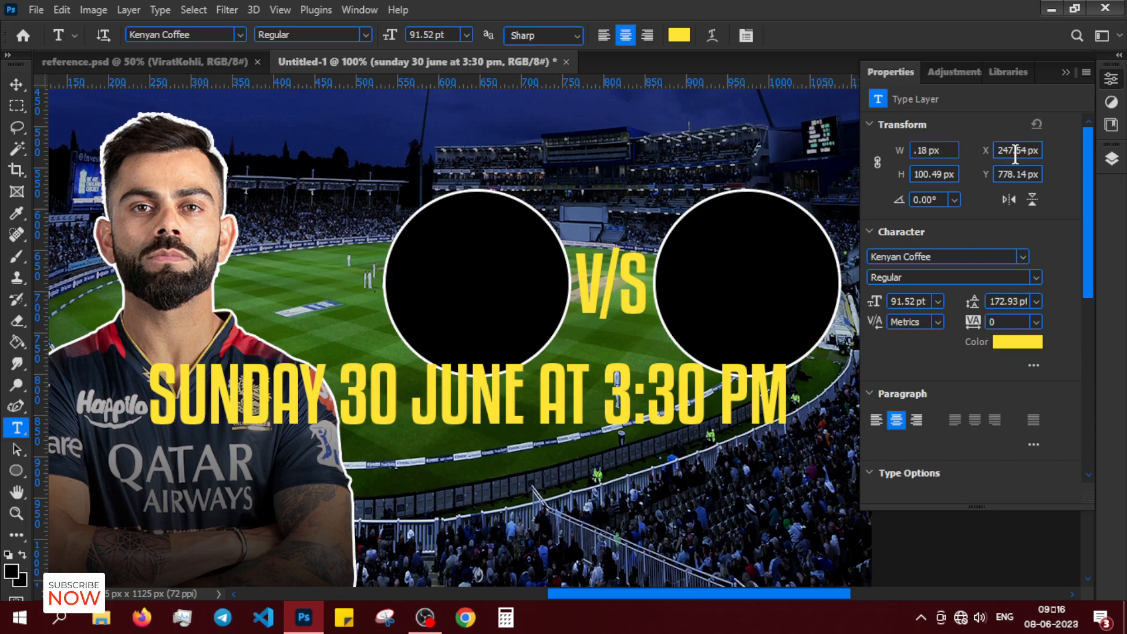
Resize the yellow date text to 503 px wide and about 67 px high
left_click(955, 151)
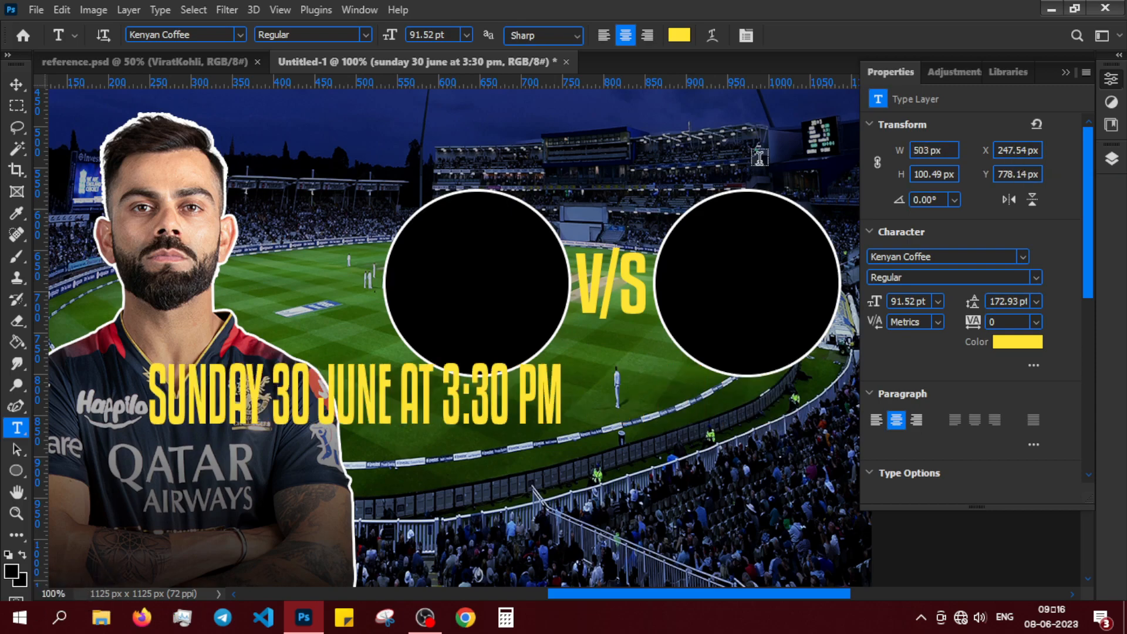
key("v")
key("ctrl+t")
left_click_drag(354, 430, 352, 401)
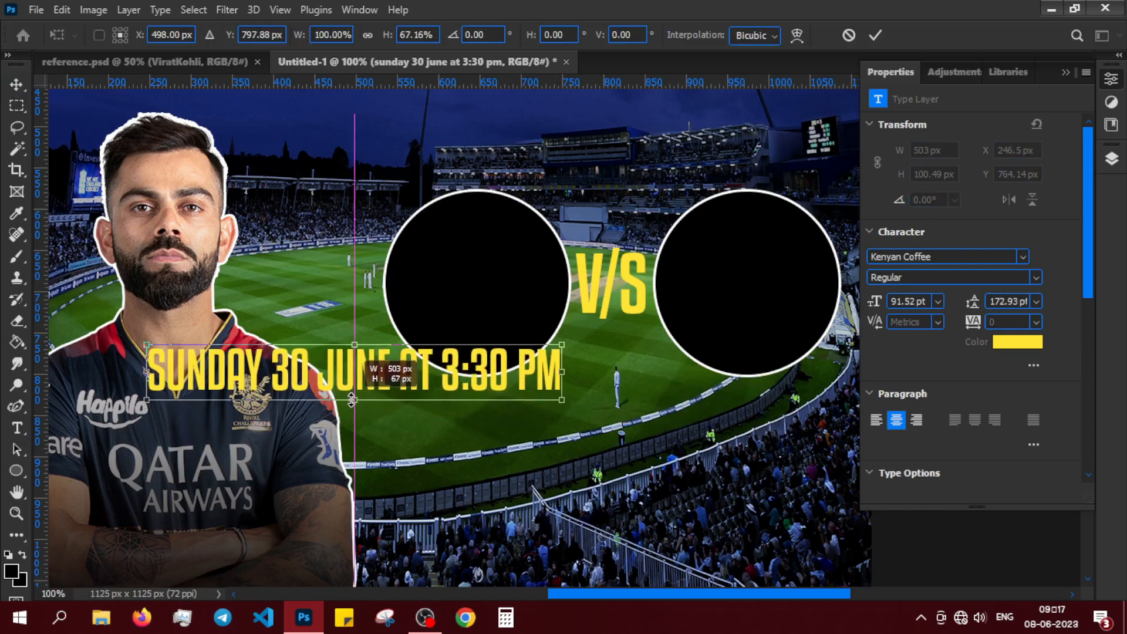
Position the date text at X 562 px and Y 823 px
left_click(1113, 159)
left_click(1050, 207)
left_click(1013, 150)
key("BackSpace")
key("BackSpace")
key("BackSpace")
type("562")
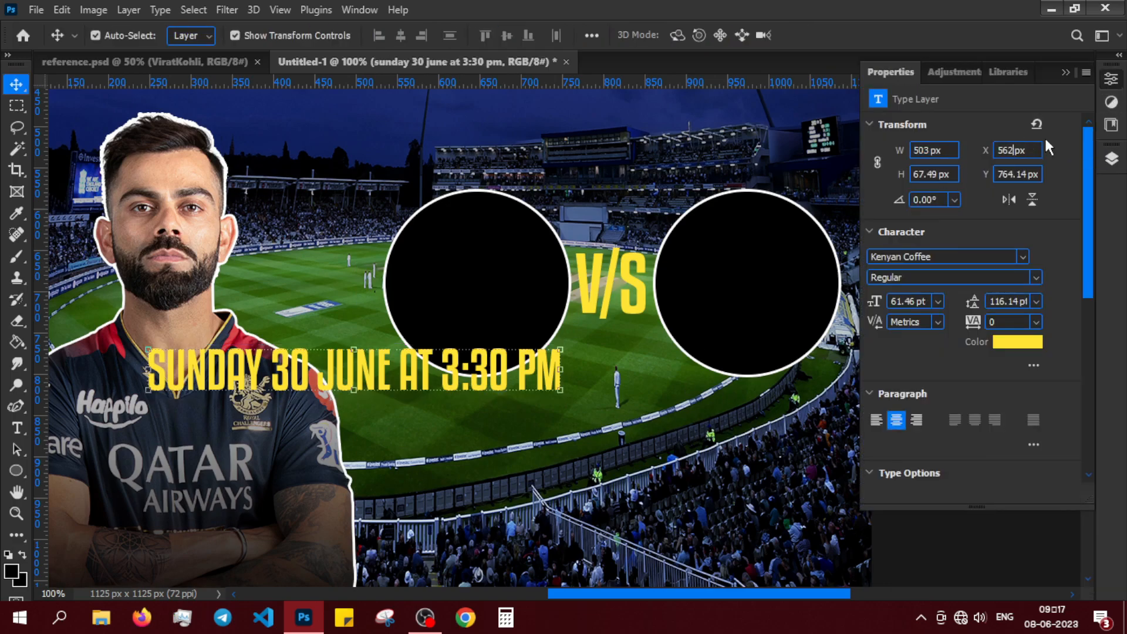
key("Tab")
type("823")
key("Return")
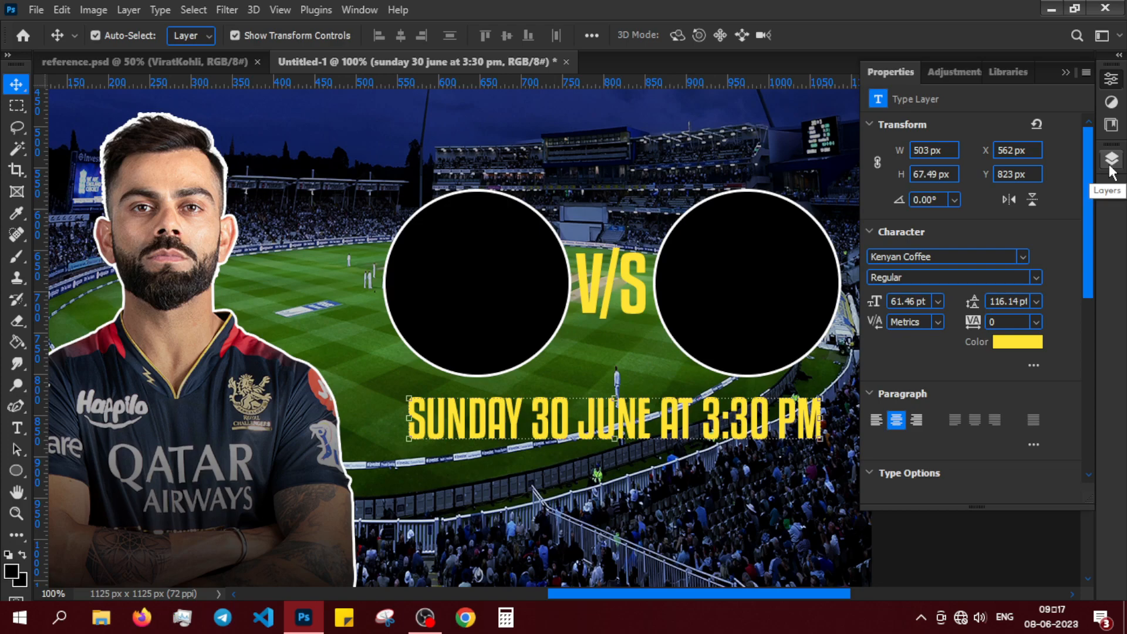
Nudge the date text up 8 px to Y 815 px
left_click(1109, 164)
left_click(963, 556)
left_click(988, 214)
key("Up")
key("Up")
key("Up")
key("Up")
key("Up")
key("Up")
key("Up")
key("Up")
left_click(939, 551)
Set the date text's height to 55 px
left_click(987, 214)
mouse_move(986, 215)
left_mouse_down()
mouse_move(977, 272)
mouse_move(977, 232)
left_mouse_up()
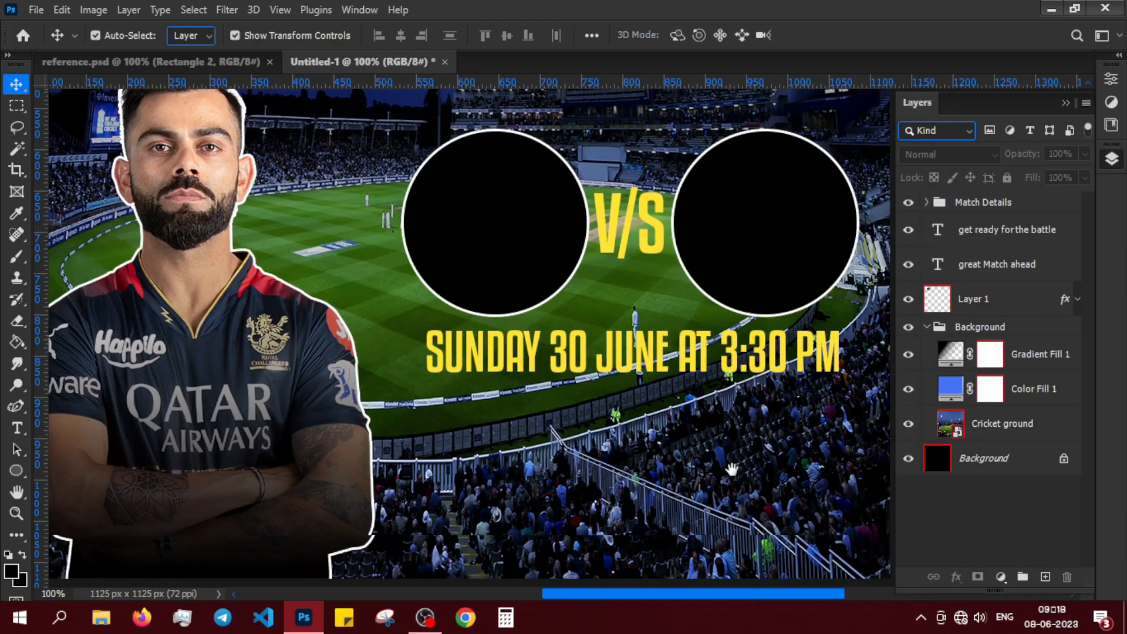
left_click(1110, 79)
double_click(920, 174)
type("40")
key("Return")
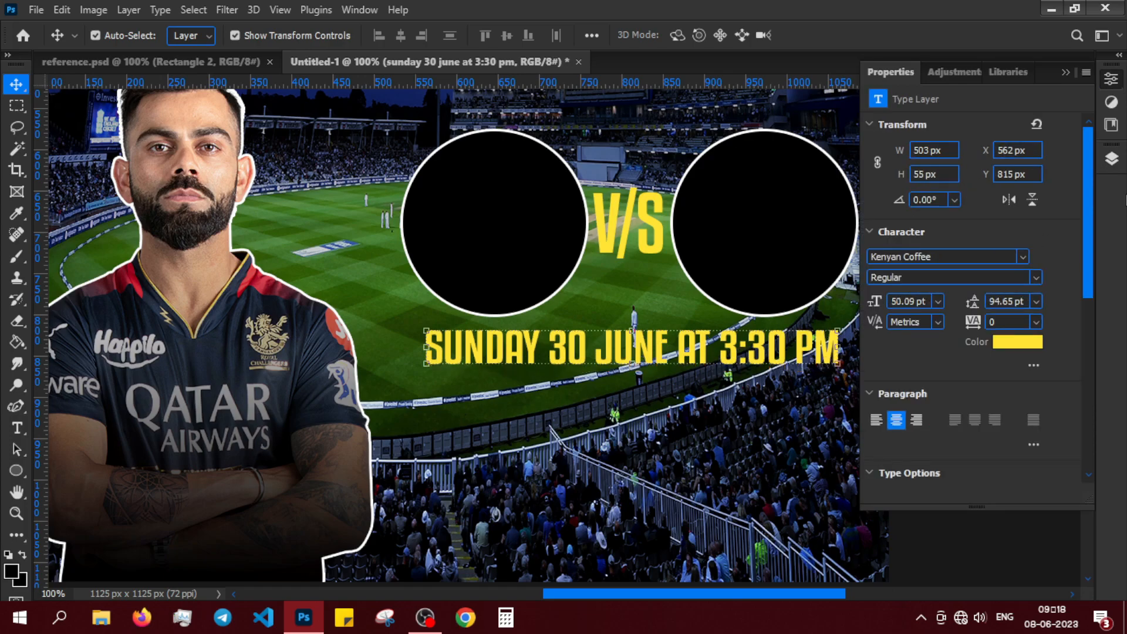
left_click(1111, 159)
left_click(925, 203)
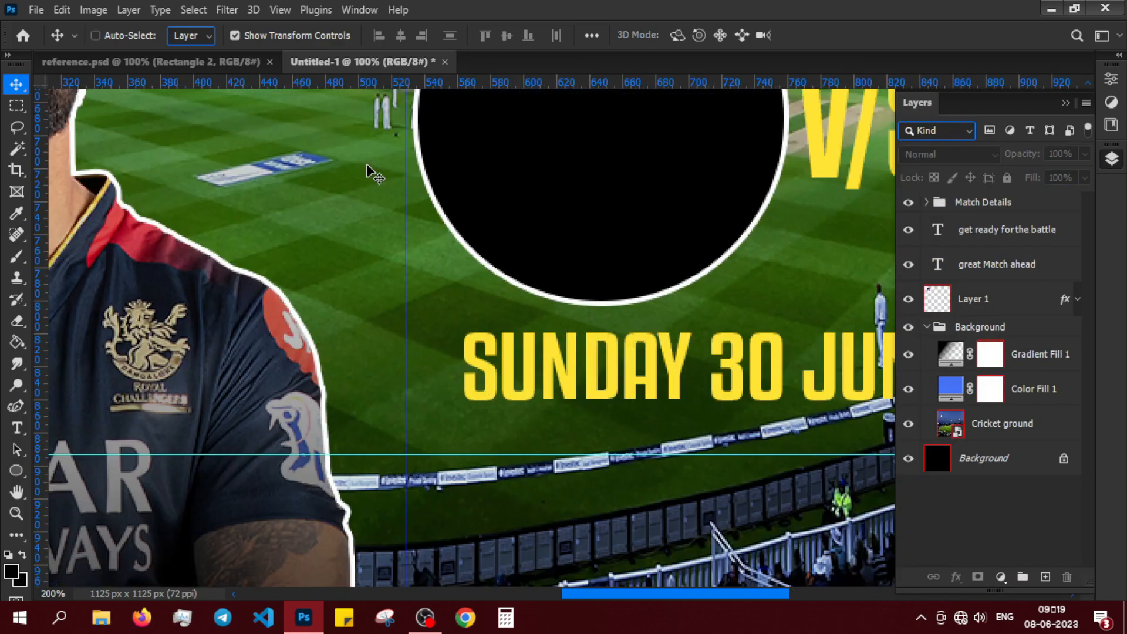
Paste the blue slanted rectangle with white stroke and place it below the date text against the guides
left_click_drag(422, 321, 377, 246)
key("ctrl+minus")
mouse_move(465, 341)
left_mouse_down()
mouse_move(404, 344)
mouse_move(551, 352)
mouse_move(672, 415)
left_mouse_up()
key("ctrl+v")
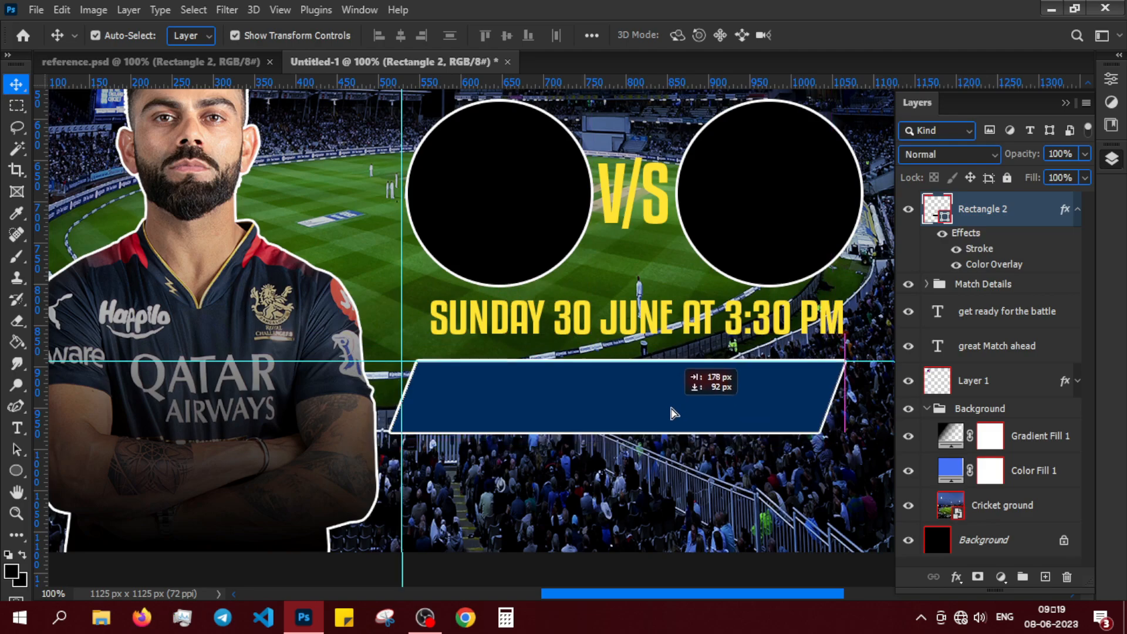
scroll(1002, 219, "up", 1)
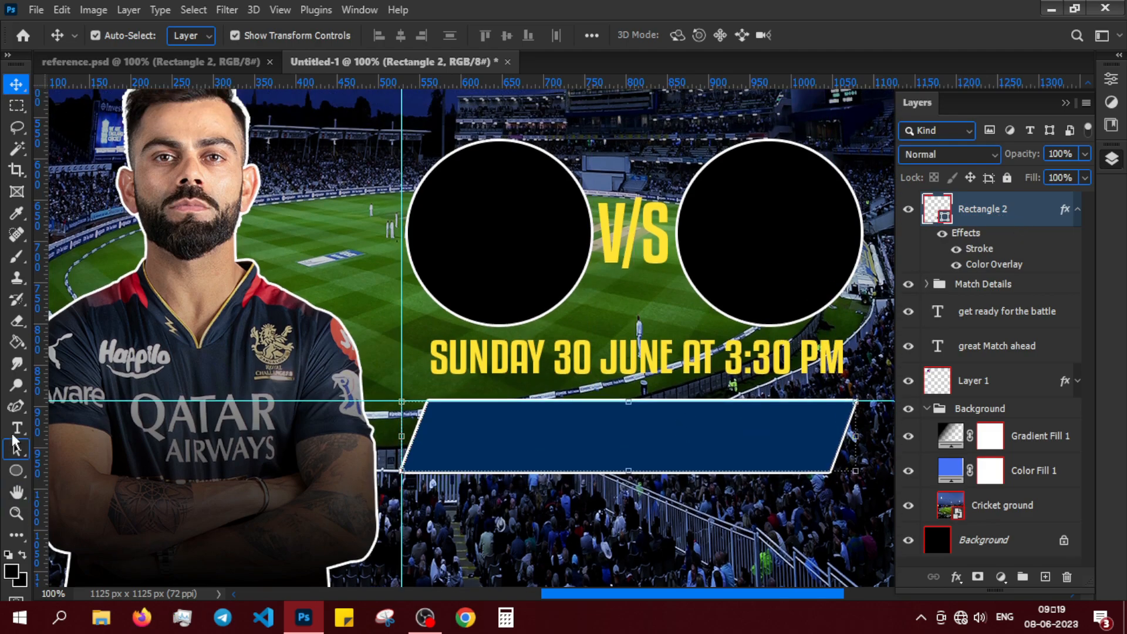
Add a yellow text layer reading "CHANNEL NAME" in an italic font style
left_click(17, 428)
left_click(246, 285)
type("CHANNEL NAME")
left_click_drag(414, 267, 45, 258)
left_click(342, 37)
left_click(311, 63)
left_click(928, 446)
left_click(962, 523)
Move the "CHANNEL NAME" text onto the center of the blue slanted banner
key("v")
left_click_drag(419, 259, 716, 390)
left_click_drag(343, 363, 213, 270)
left_click_drag(507, 298, 586, 347)
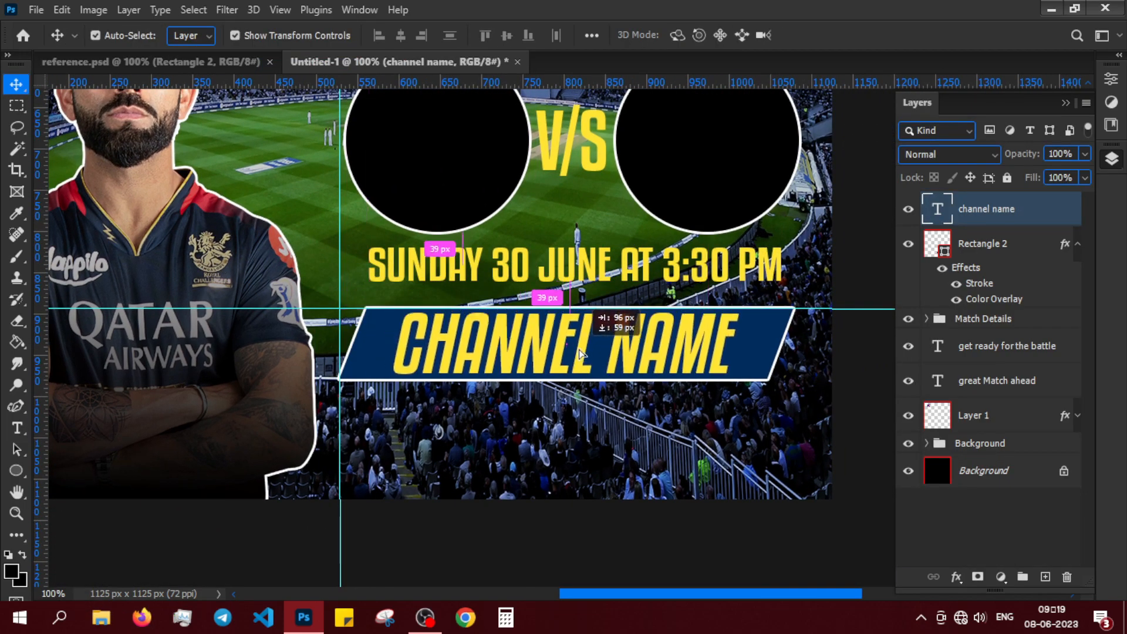
Group the Rectangle 2 and channel name layers and name the group "Channel name"
left_click(865, 329)
key("ctrl+minus")
left_click_drag(639, 137, 680, 235)
left_click(993, 259)
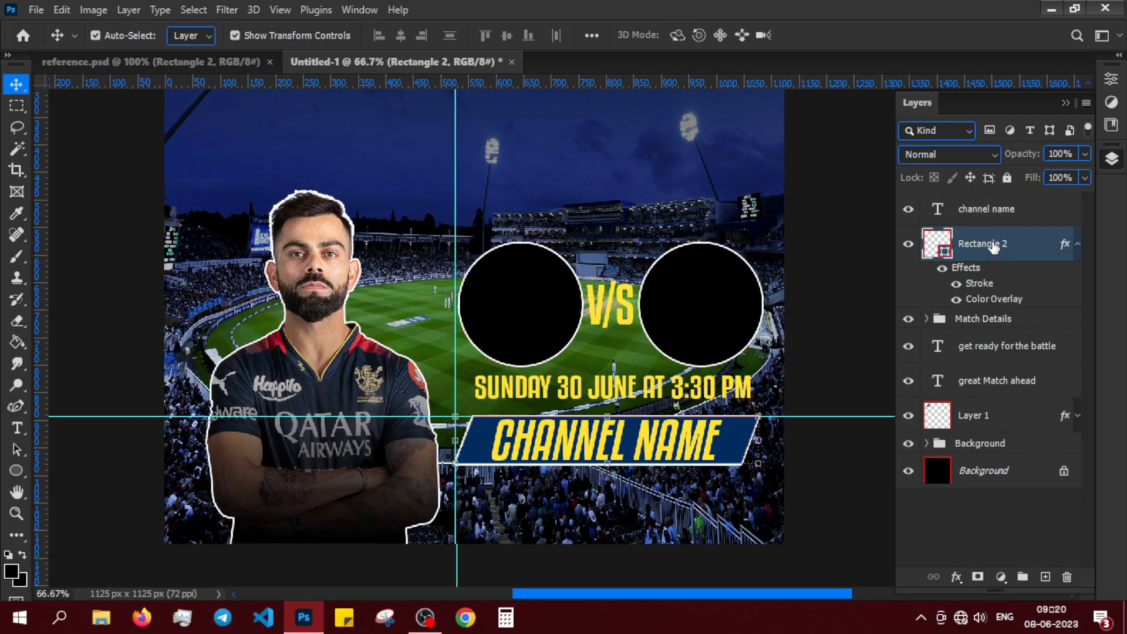
left_click(991, 209, "shift")
key("ctrl+g")
double_click(972, 201)
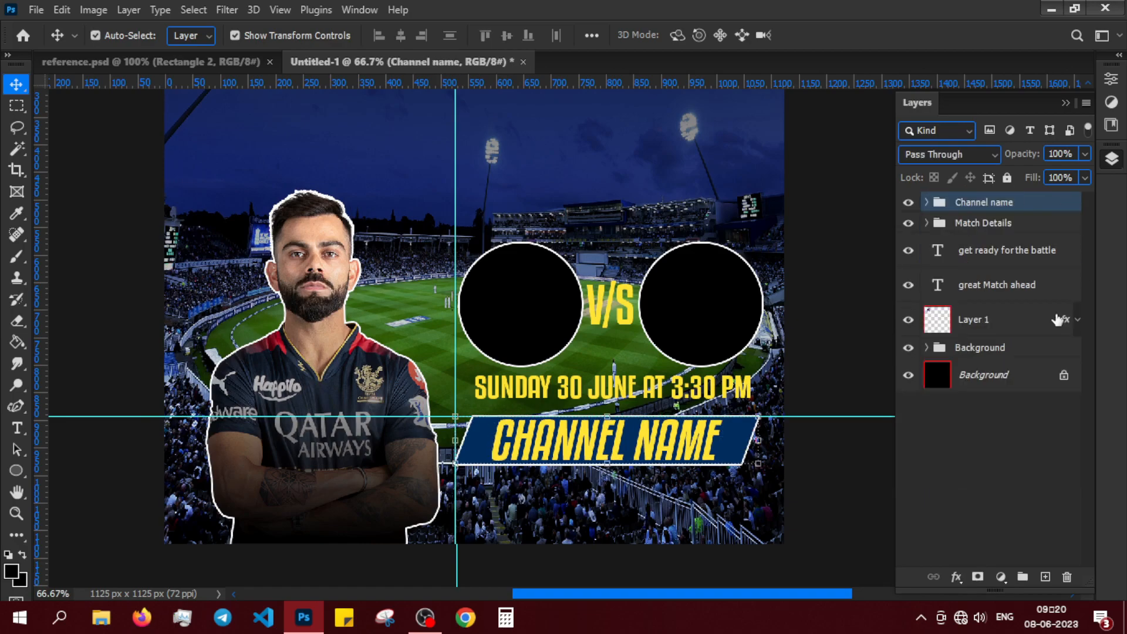
Group the two headline text layers with Layer 1 and name the group "Title"
left_click(1002, 252)
left_click(999, 287, "ctrl")
key("ctrl+g")
double_click(971, 243)
type("T")
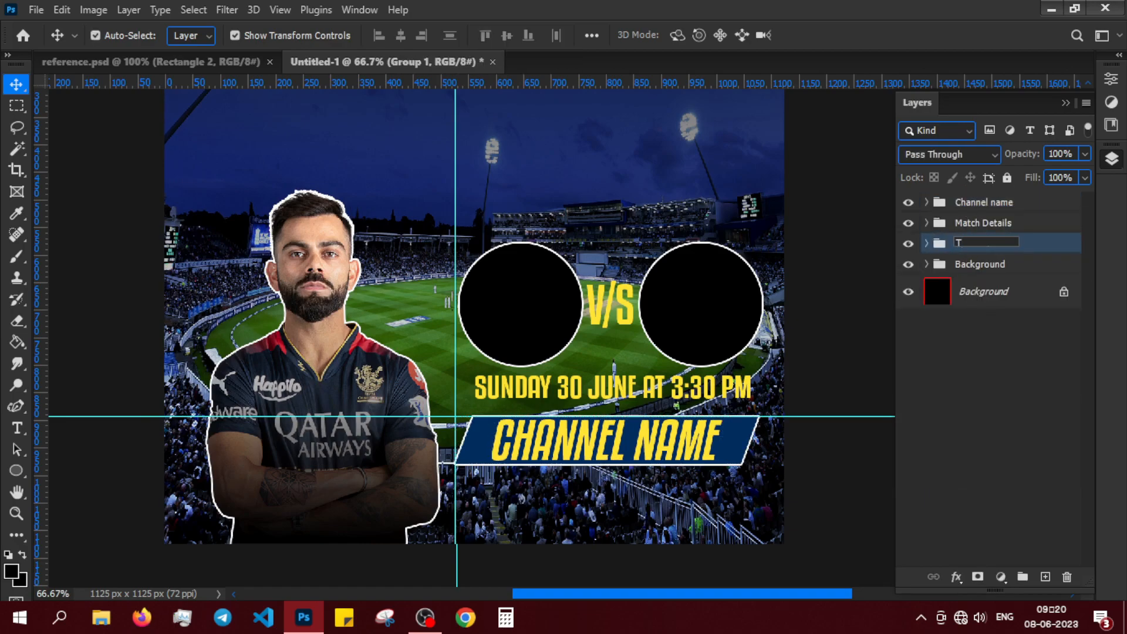
type("itle")
Create a rectangle shape 1129 px wide and 56 px high
left_click(977, 317)
right_click(16, 470)
left_click(94, 469)
left_click(324, 351)
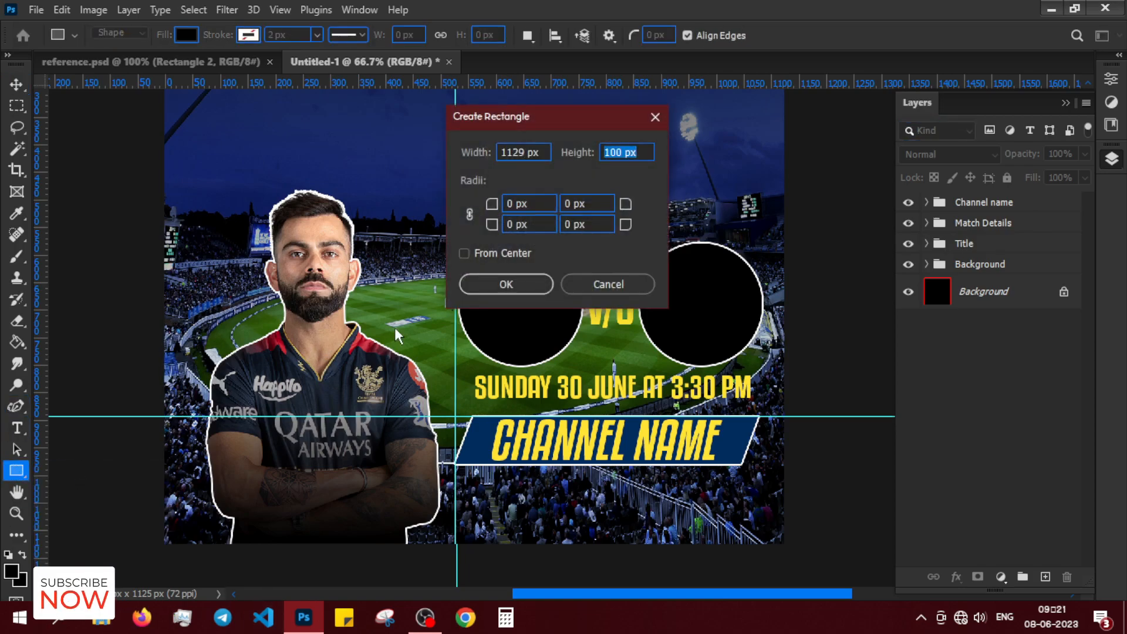
type("56")
key("Return")
Position the new rectangle at X -4 px and Y 1035 px and fill it with yellow
key("v")
left_click_drag(581, 383, 418, 520)
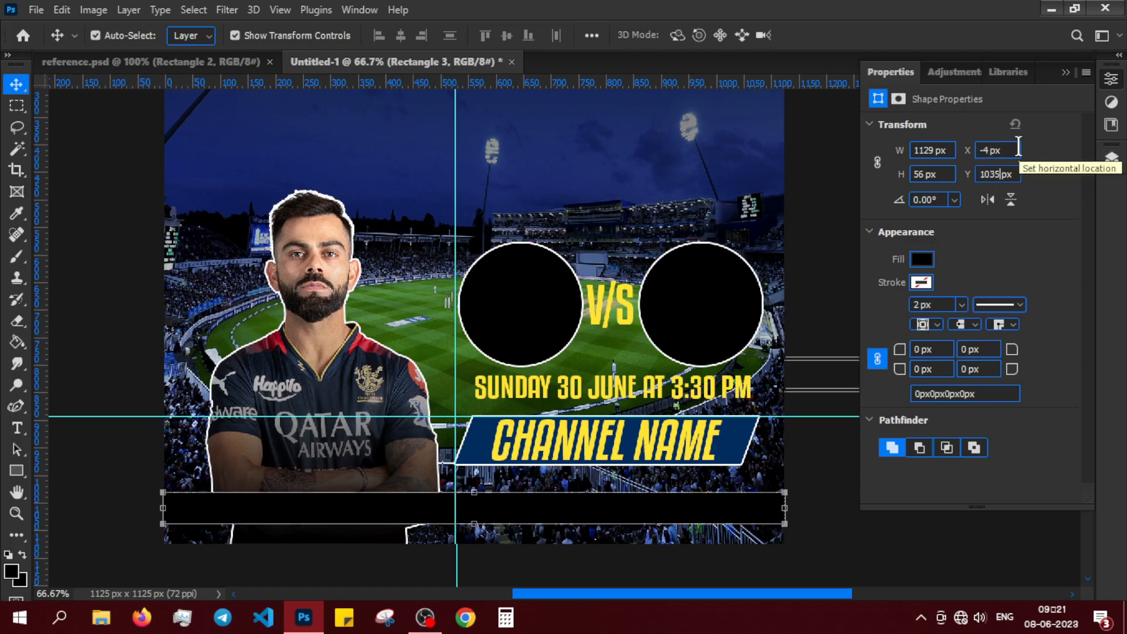
key("Return")
left_click(920, 259)
left_click(880, 346)
left_click(1111, 159)
left_click(986, 423)
scroll(734, 417, "down", 1)
Add a black Poppins Bold text layer reading "India's biggest entertainm" over the yellow bar
left_click(17, 427)
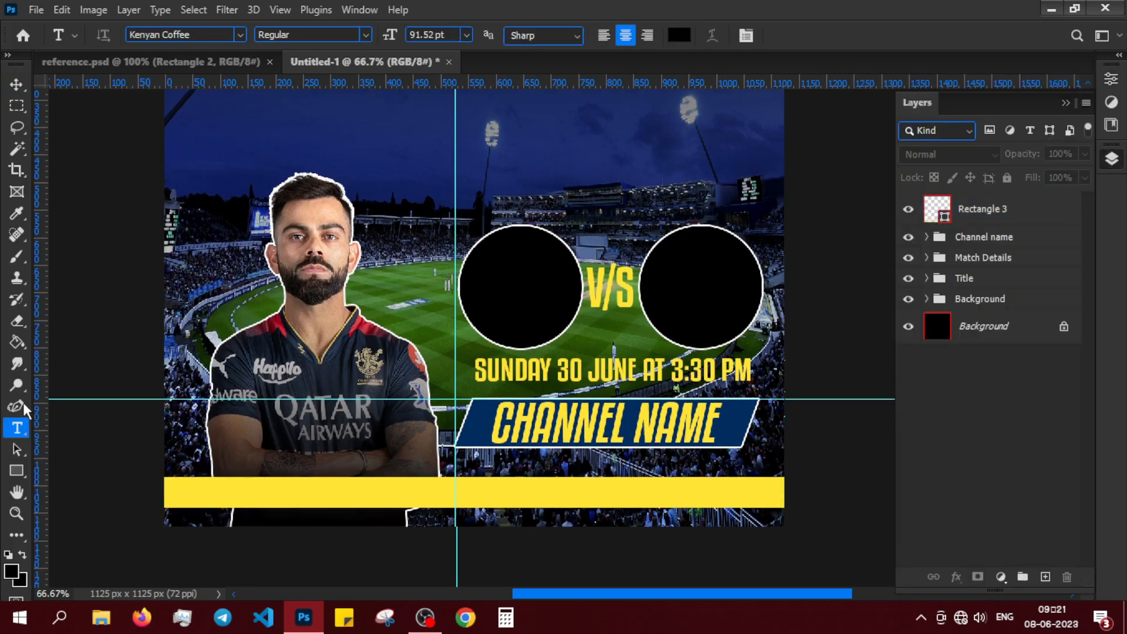
left_click(284, 493)
left_click(240, 35)
left_click(200, 103)
left_click(365, 34)
left_click(305, 211)
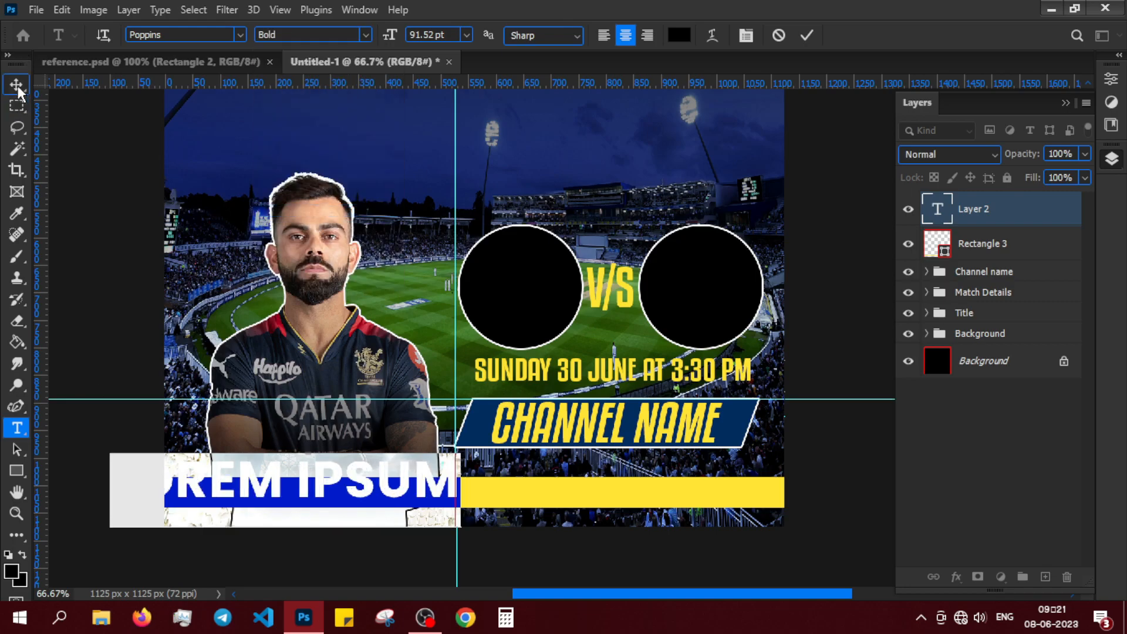
left_click(17, 85)
double_click(450, 485)
key("BackSpace")
type("India's biggest entertainm")
Scale down the tagline text and place it on the yellow bar
left_click(17, 85)
left_click_drag(797, 495, 482, 480)
left_click_drag(363, 472, 545, 494)
key("Return")
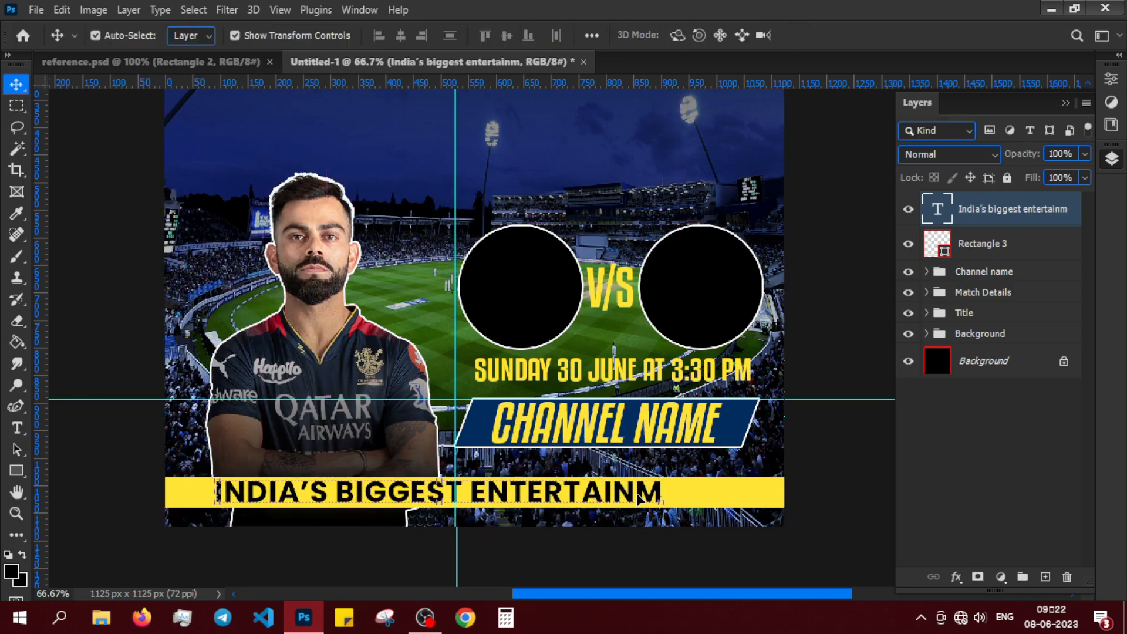
Complete the tagline so it reads "India's biggest entertainment platform"
double_click(639, 497)
type("ent platform")
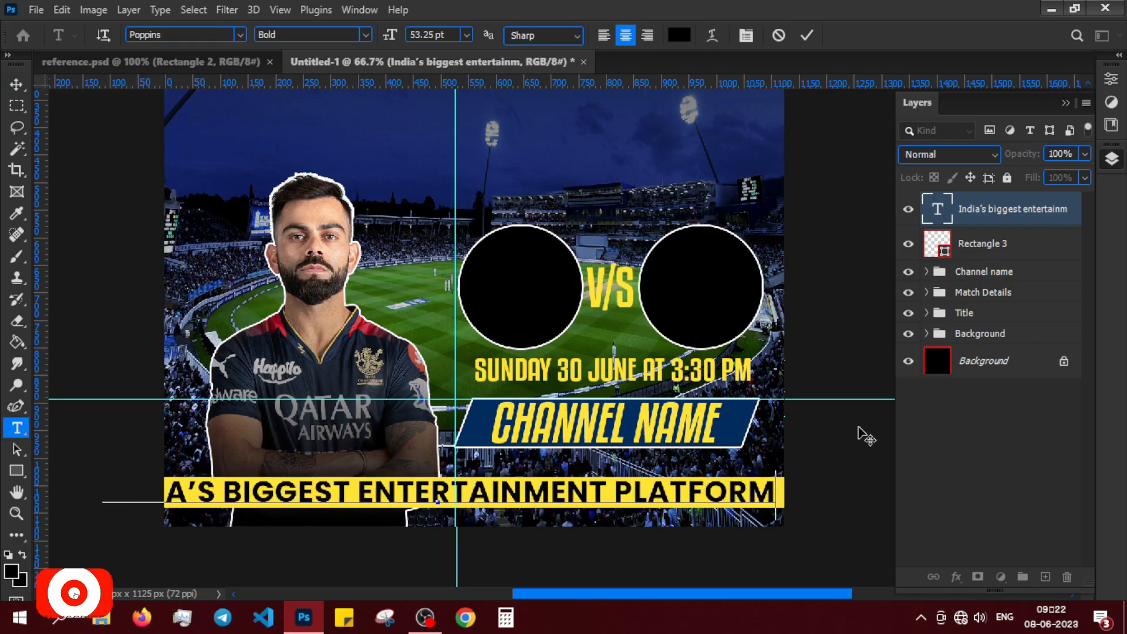
left_click(1111, 158)
left_click(1111, 159)
Set the tagline's width to 888 px and position it at X 116.79 px and Y 1044.66 px
left_click(1029, 205)
left_click(1111, 79)
key("BackSpace")
key("BackSpace")
key("BackSpace")
key("BackSpace")
key("Delete")
key("Delete")
key("Delete")
type("888.")
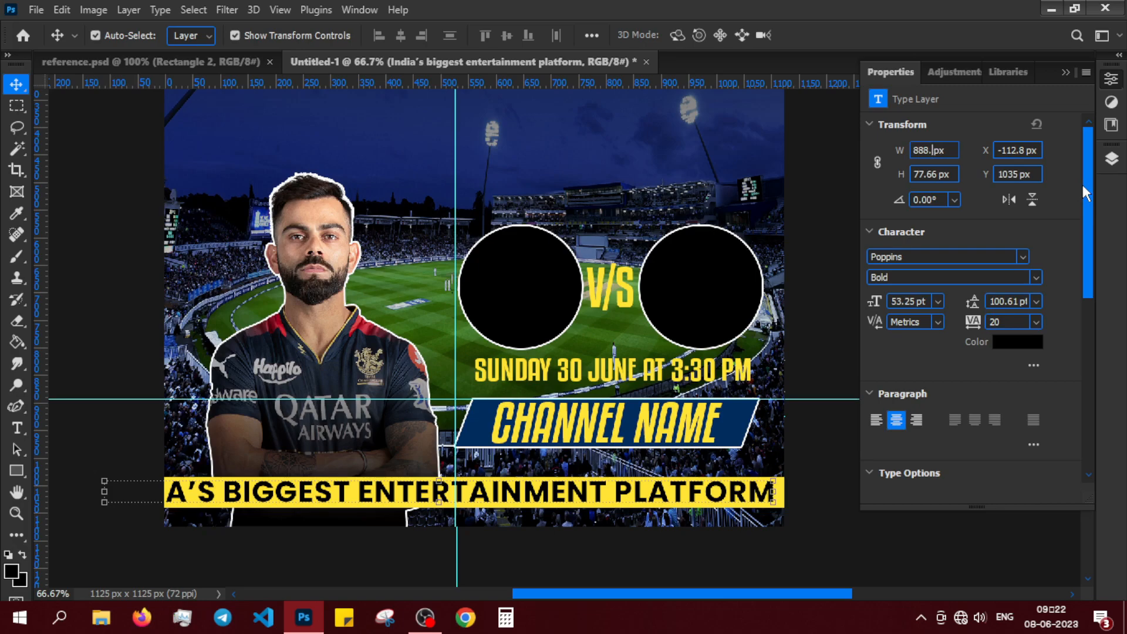
key("Tab")
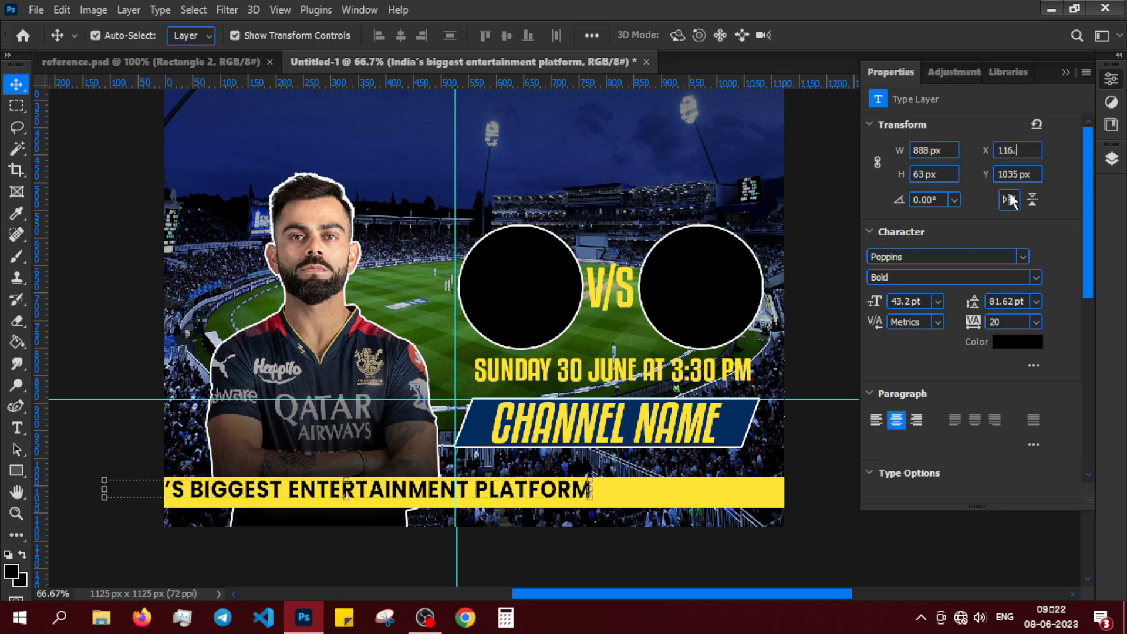
type("1044.66")
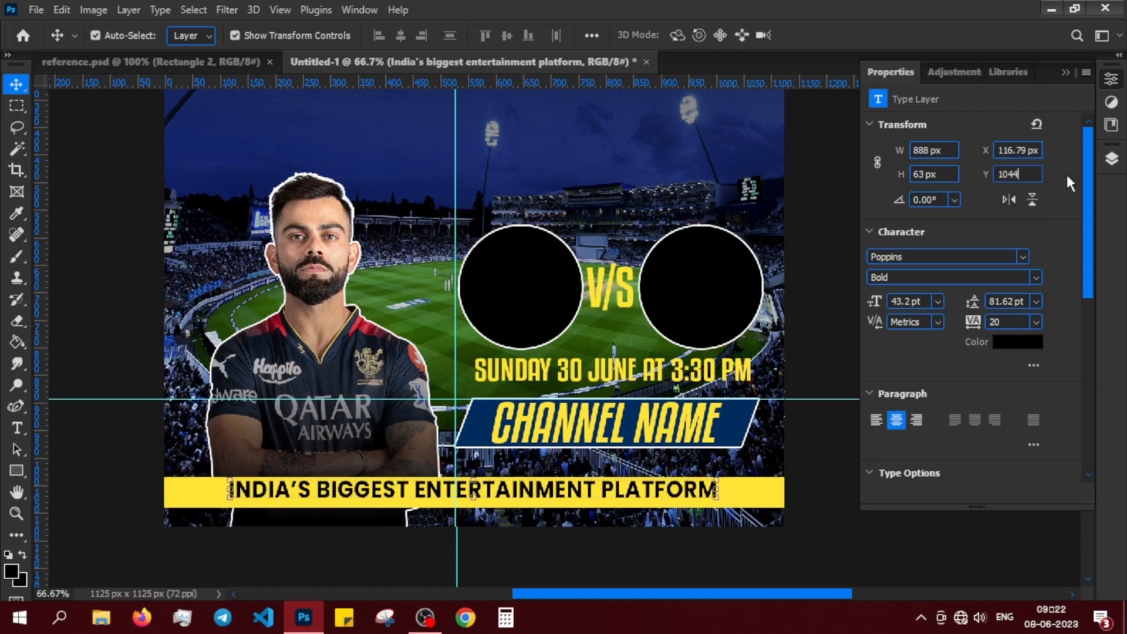
key("Return")
Reduce the tagline's height slightly and center it vertically on the yellow bar
key("F7")
key("ctrl+plus")
key("ctrl+t")
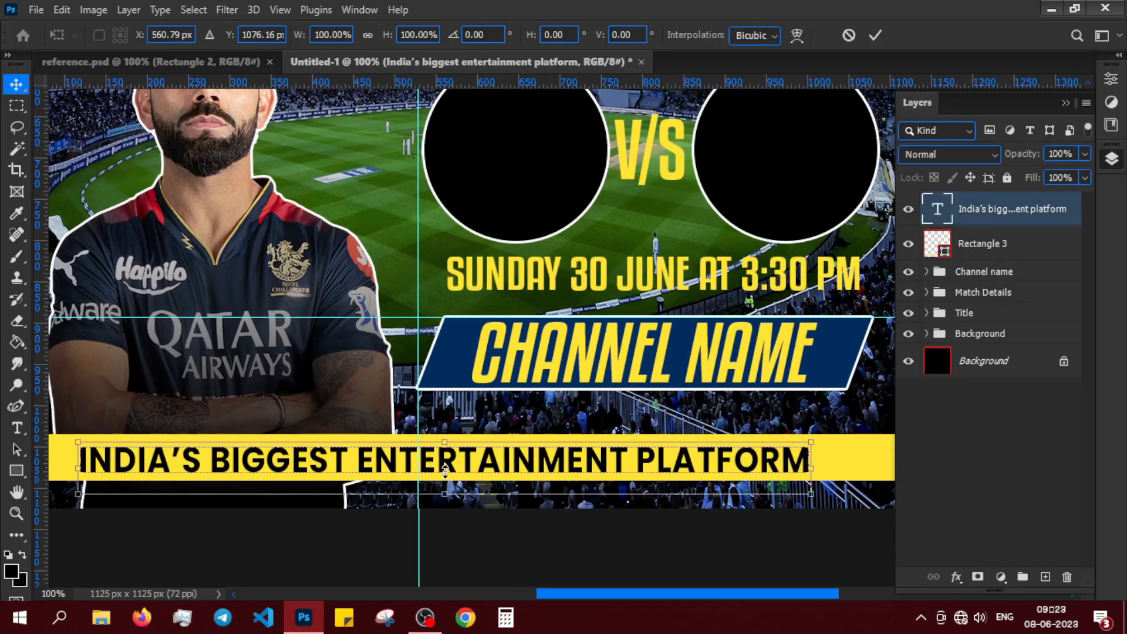
left_click_drag(443, 487, 444, 480)
left_click(961, 241, "shift")
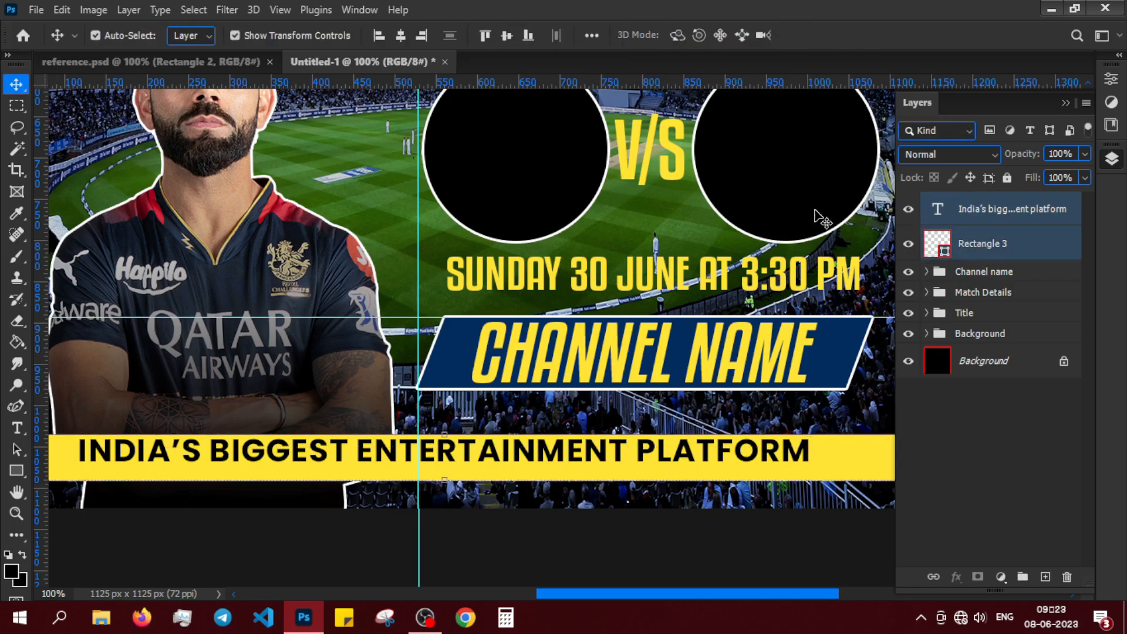
left_click(953, 414)
key("ctrl+minus")
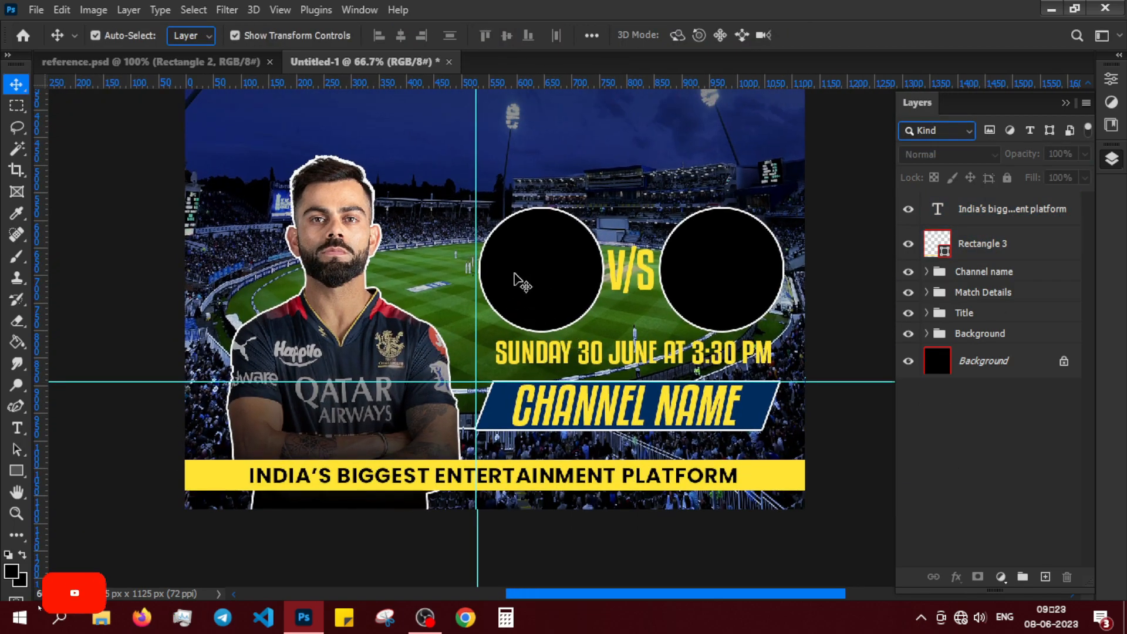
Add white 39 pt Poppins Bold text reading "STAY TUNED FOR THE ENTIRE MATCH AND GET A CHANCE TO WIN AN IPHONE"
key("ctrl+plus")
left_click_drag(413, 365, 420, 293)
left_click(17, 428)
left_click(679, 35)
left_click_drag(722, 240, 365, 37)
key("Return")
key("ctrl+minus")
left_click(382, 394)
type("STAY TUNE")
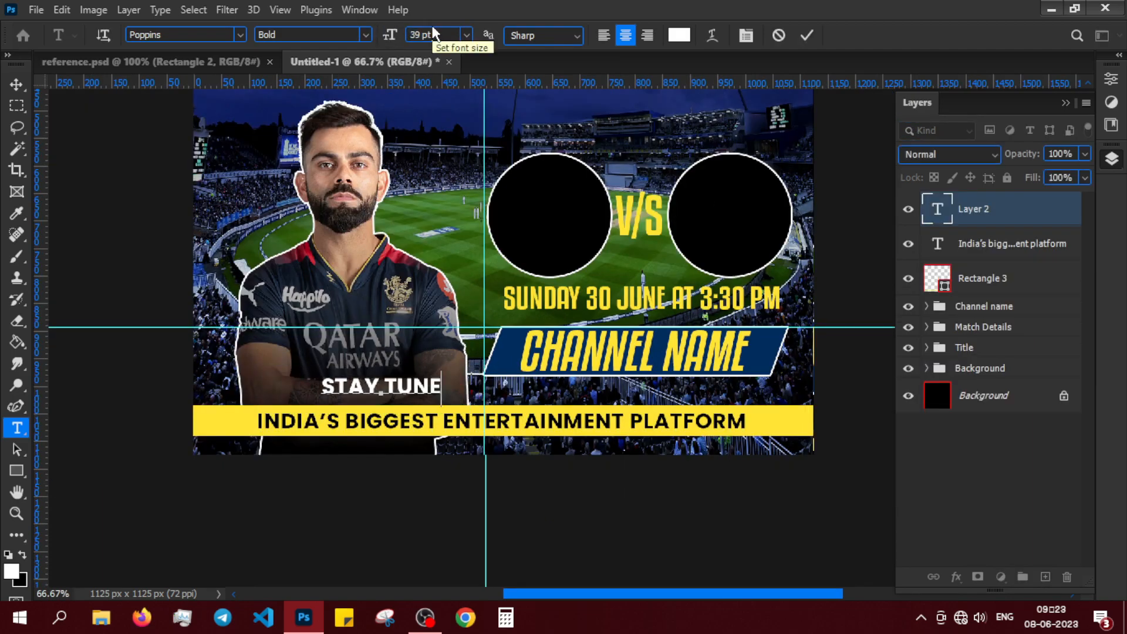
type("D FOR THE ENTIRE MATCH AND GET A CHANCE TO WIN AN IPHONE")
Scale down the "STAY TUNED" text line to fit the poster's width
key("ctrl+t")
left_click(852, 133)
left_click(1000, 209)
key("ctrl+t")
left_click_drag(798, 405, 427, 385)
key("ctrl+z")
left_click_drag(798, 404, 624, 397)
key("ctrl+plus")
left_click_drag(462, 411, 695, 411)
key("ctrl+minus")
left_click_drag(779, 399, 688, 396)
Move the "STAY TUNED" line into place near the poster's lower edge
left_click_drag(609, 380, 707, 389)
key("ctrl+plus")
key("Down")
key("Down")
key("Down")
key("Down")
key("Return")
left_click(960, 477)
key("ctrl+minus")
Paste the Board of Control for Cricket in India logo and place it over the circle beside the player
left_click_drag(578, 193, 575, 302)
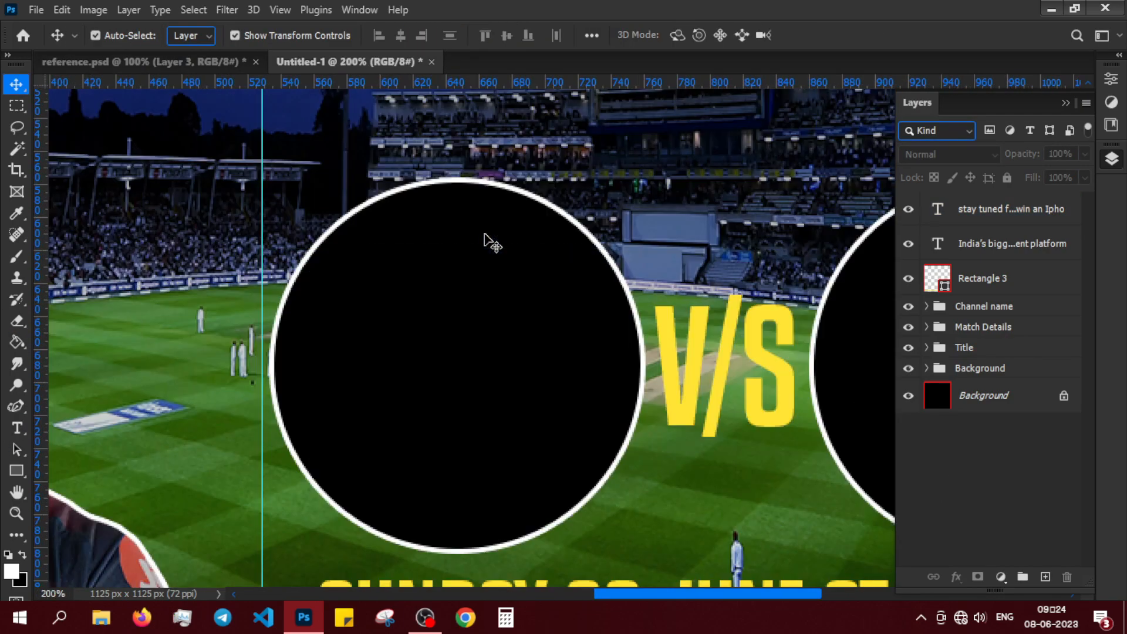
left_click_drag(490, 242, 497, 216)
key("ctrl+minus")
key("ctrl+v")
left_click_drag(500, 323, 535, 326)
Move the logo's layer into the Match Details group above Team 2 and clip it to the Team 2 circle
left_click_drag(1001, 245, 995, 360)
left_click(926, 329)
left_click_drag(998, 280, 1003, 378)
left_click_drag(986, 299, 998, 385)
right_click(992, 369)
left_click(828, 332)
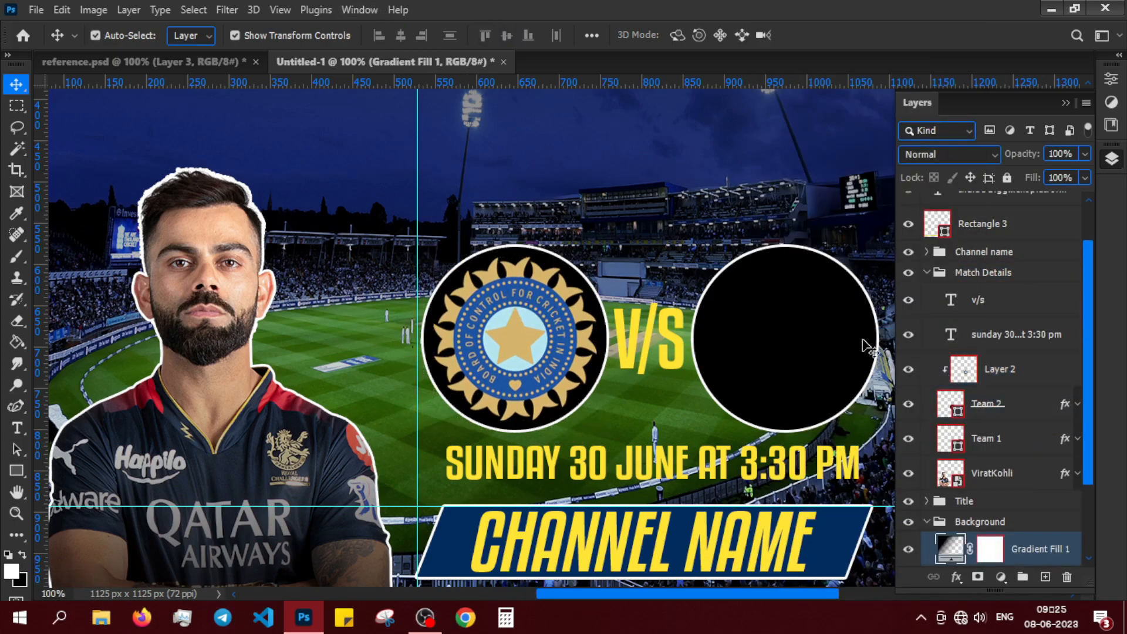
Paste the PCB logo and place it over the empty black circle beside the "V/S" text
left_click(927, 273)
left_click(1008, 541)
scroll(426, 264, "right", 3)
key("ctrl+v")
left_click_drag(425, 312, 662, 315)
Move the PCB logo's layer into the Match Details group above Team 1 and clip it to the Team 1 circle
left_click_drag(963, 212, 957, 360)
left_click(926, 328)
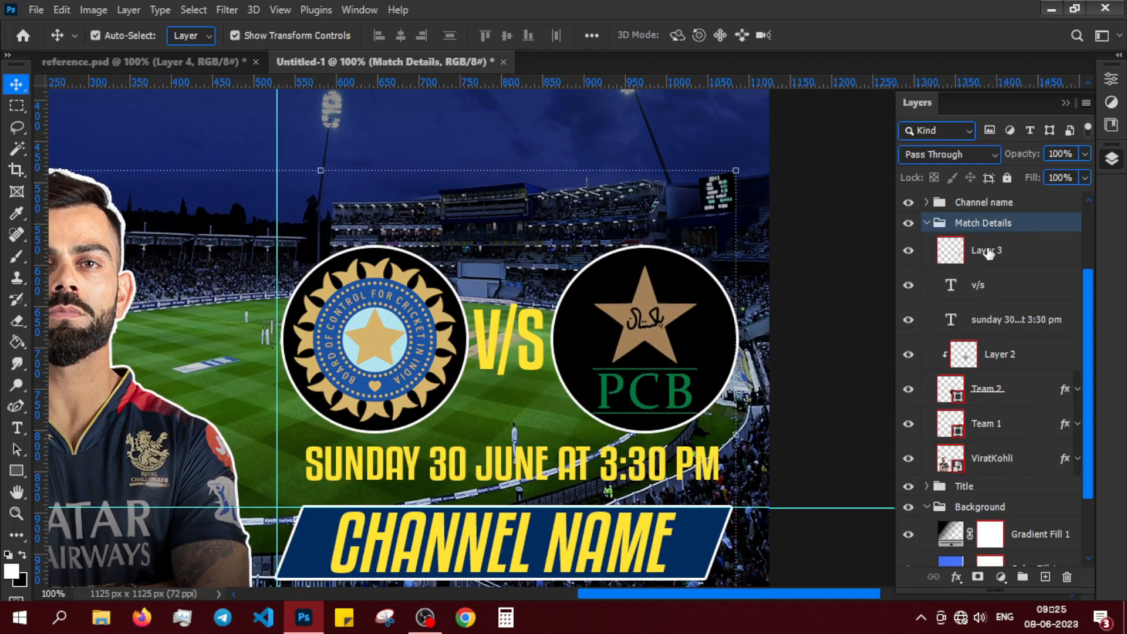
left_click_drag(990, 247, 1002, 404)
right_click(1006, 399)
left_click(828, 333)
left_click(1030, 415, "ctrl")
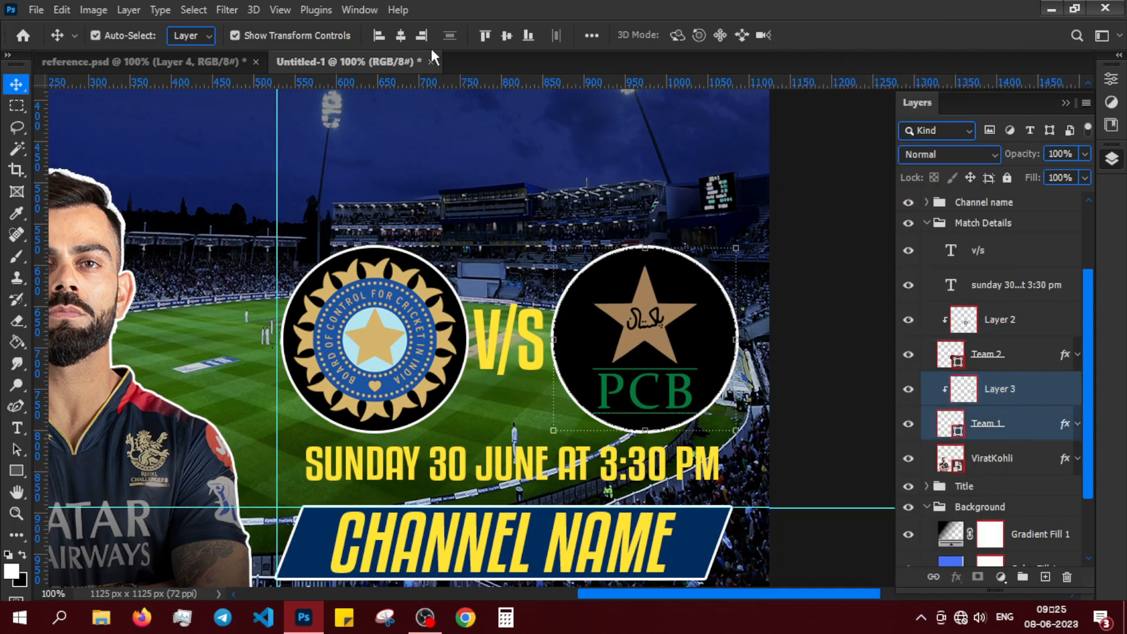
Hide the guides on the poster and collapse the Match Details group
left_click(794, 202)
key("ctrl+minus")
key("ctrl+minus")
left_click_drag(440, 210, 504, 277)
key("ctrl+semicolon")
left_click(926, 223)
Group the Rectangle 3 layer with the two tagline text layers and name the group "lower section"
left_click(977, 288)
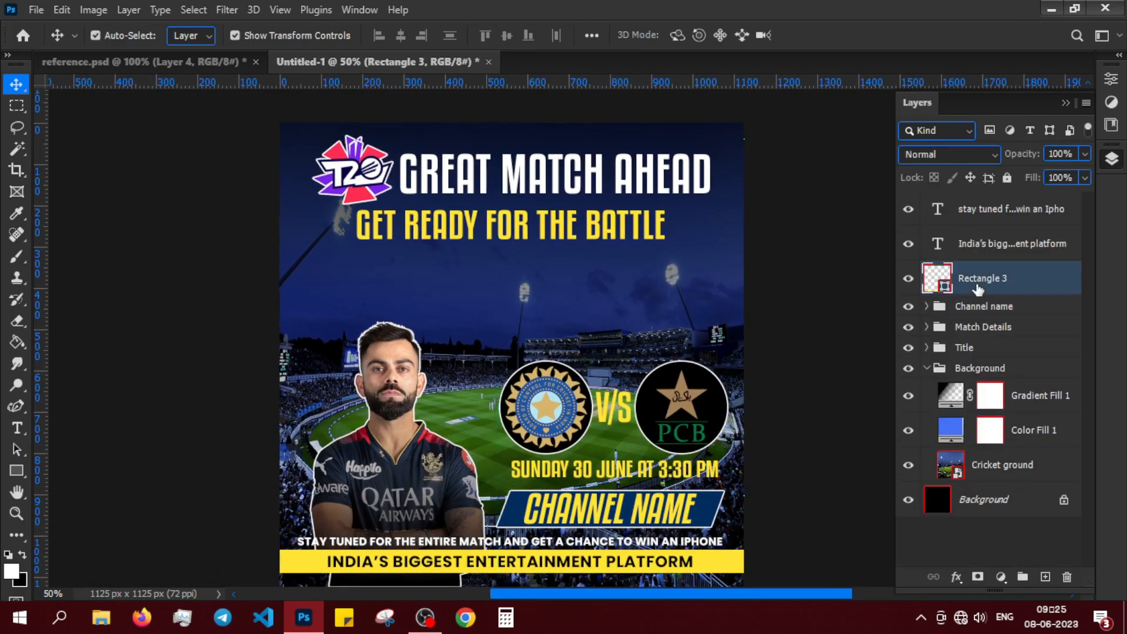
left_click(990, 249, "ctrl")
left_click(995, 215, "ctrl")
key("ctrl+g")
double_click(990, 203)
type("I")
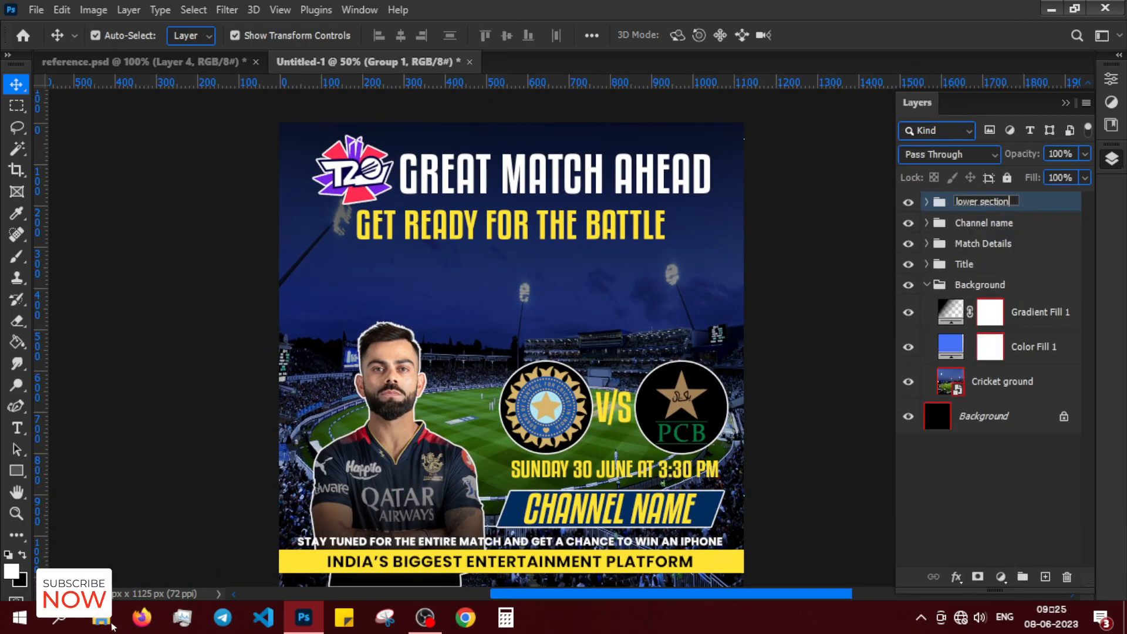
key("Return")
Collapse the Background group and add the yellow arrow banner group "Shape" below the poster's headlines
left_click(926, 285)
left_click_drag(613, 316, 609, 302)
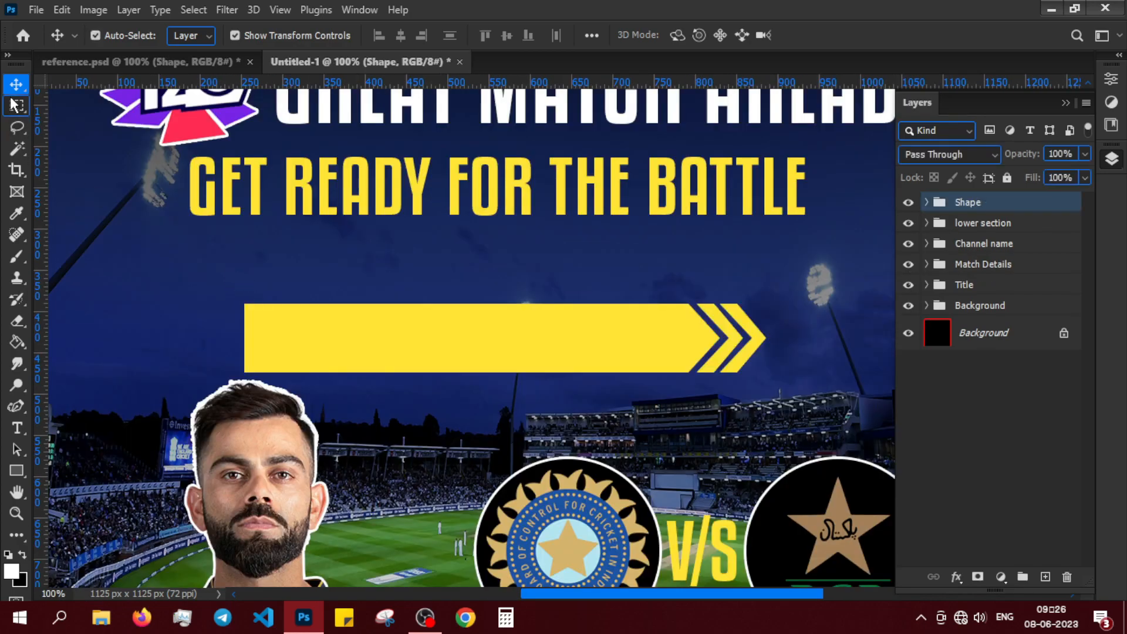
left_click(574, 340)
left_click_drag(537, 330, 532, 280)
key("ctrl+z")
Move the whole yellow arrow banner up to sit directly beneath the "GET READY FOR THE BATTLE" line
left_click(939, 243)
left_click(959, 202)
left_click_drag(512, 336, 513, 267)
left_click(583, 330, "ctrl")
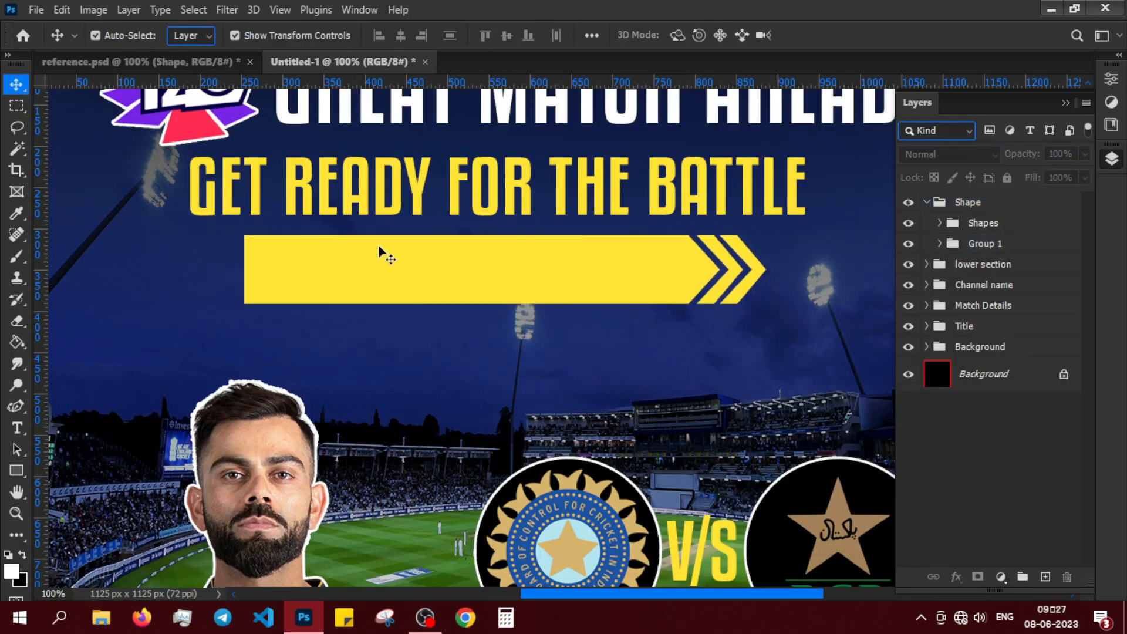
Add a centred text line in Kenyan Coffee Regular at 62 pt on the yellow arrow banner
key("t")
left_click(333, 258)
left_click_drag(387, 36, 407, 37)
left_click(17, 85)
left_click_drag(352, 242, 420, 271)
double_click(420, 271)
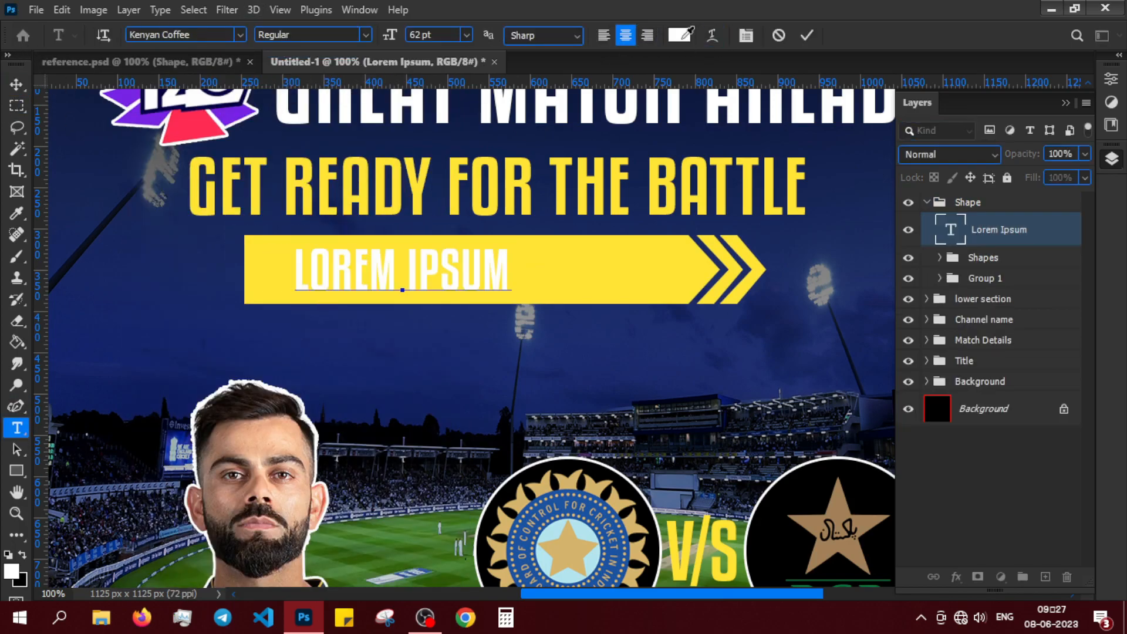
Colour the banner text black and replace its placeholder wording with "ICC T20 WORLD CUP"
left_click(679, 35)
left_click(1064, 199)
type("ICC T")
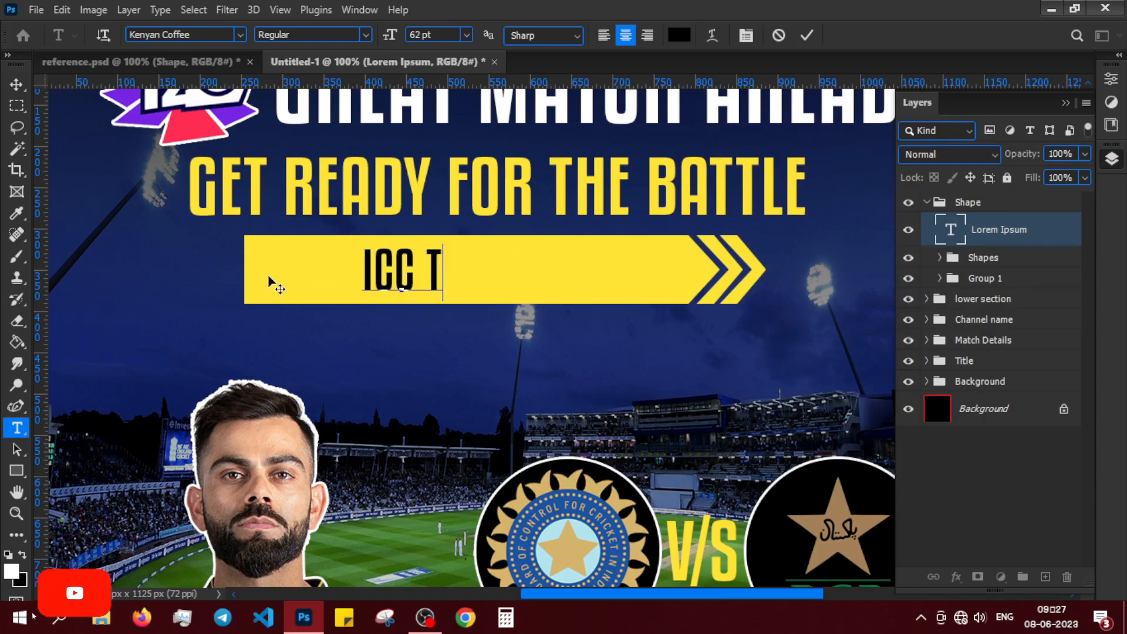
type("20 WORK")
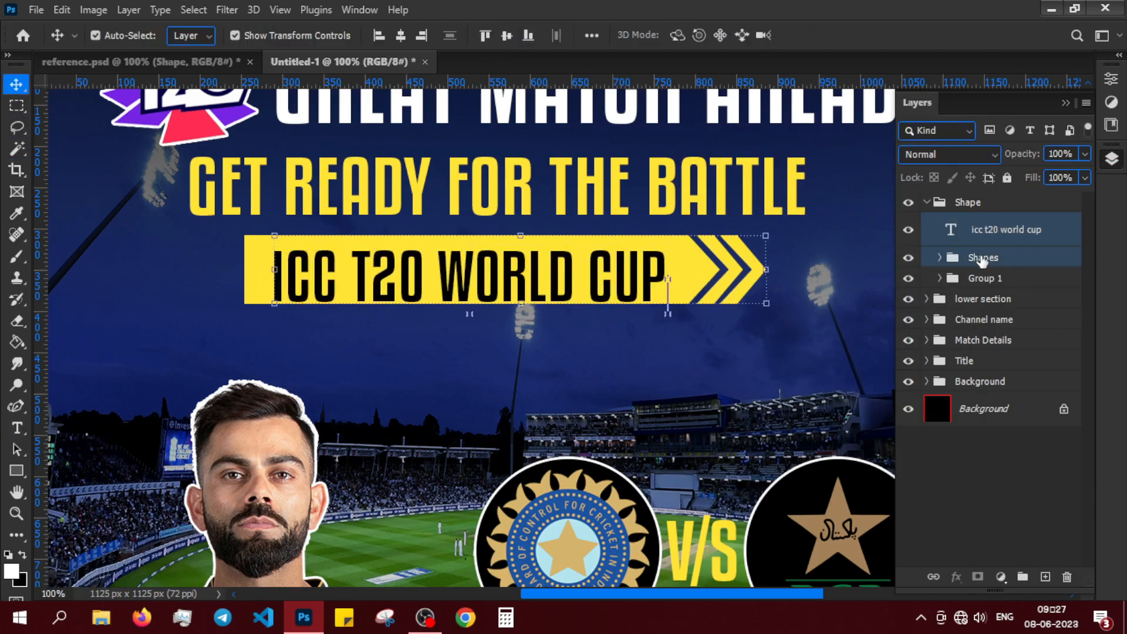
left_click(979, 474)
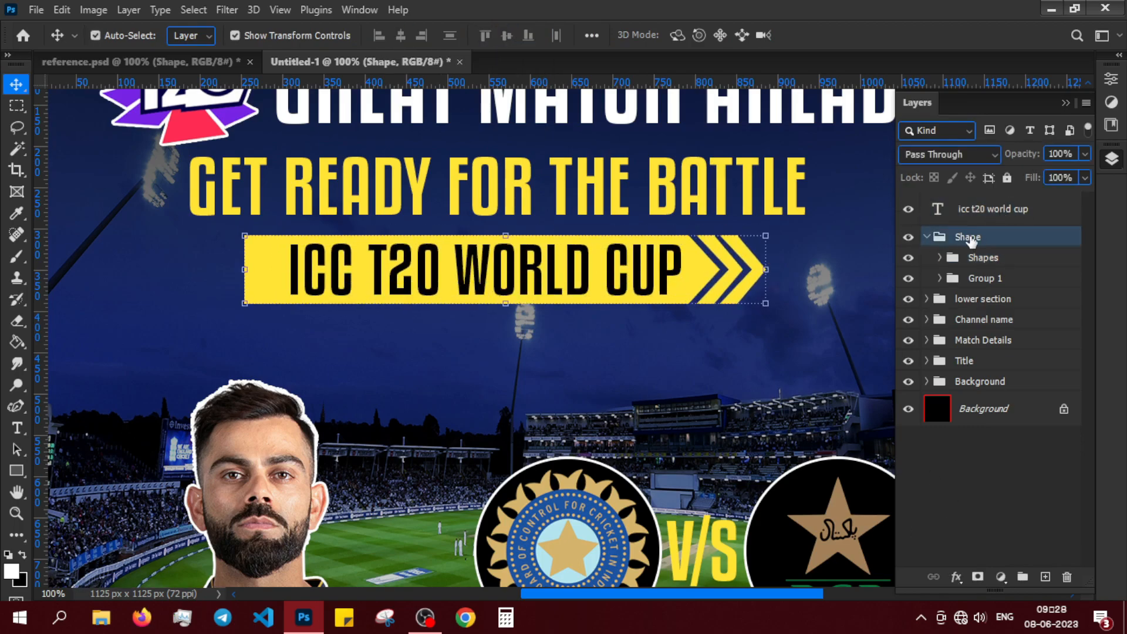
Collapse the Shape group and enable a Drop Shadow in its layer style
left_click(926, 236)
right_click(985, 237)
left_click(864, 25)
left_click_drag(732, 229, 1022, 185)
left_click_drag(458, 329, 365, 332)
left_click(606, 543)
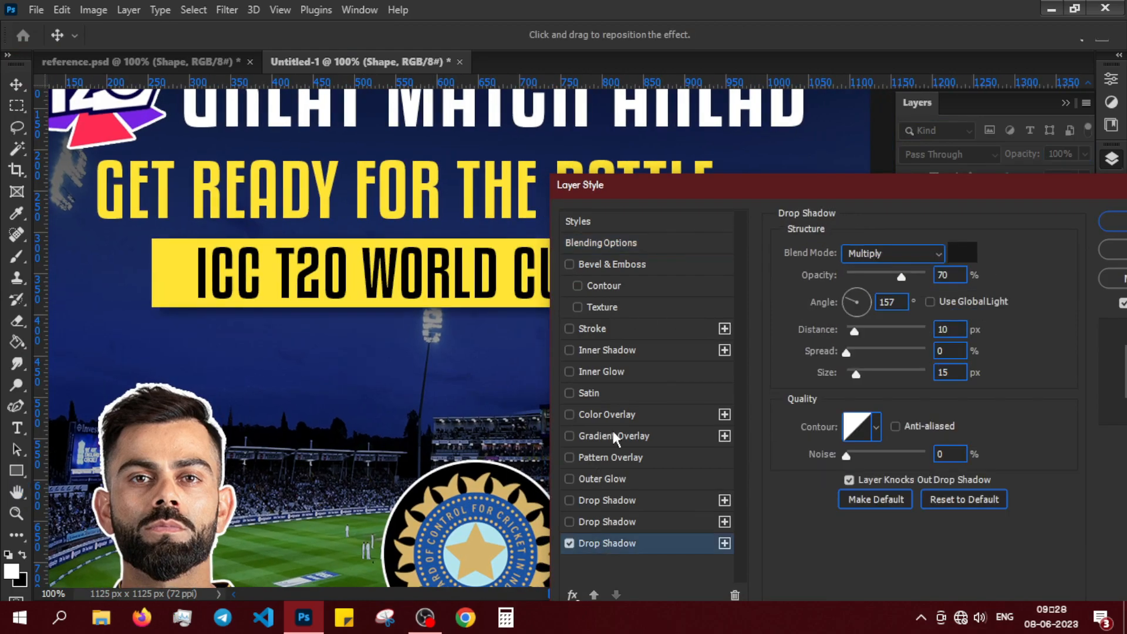
Set the banner's drop shadow distance to 15 px, reduce its size and apply the layer style
left_click_drag(852, 185, 637, 350)
left_click_drag(641, 495, 644, 496)
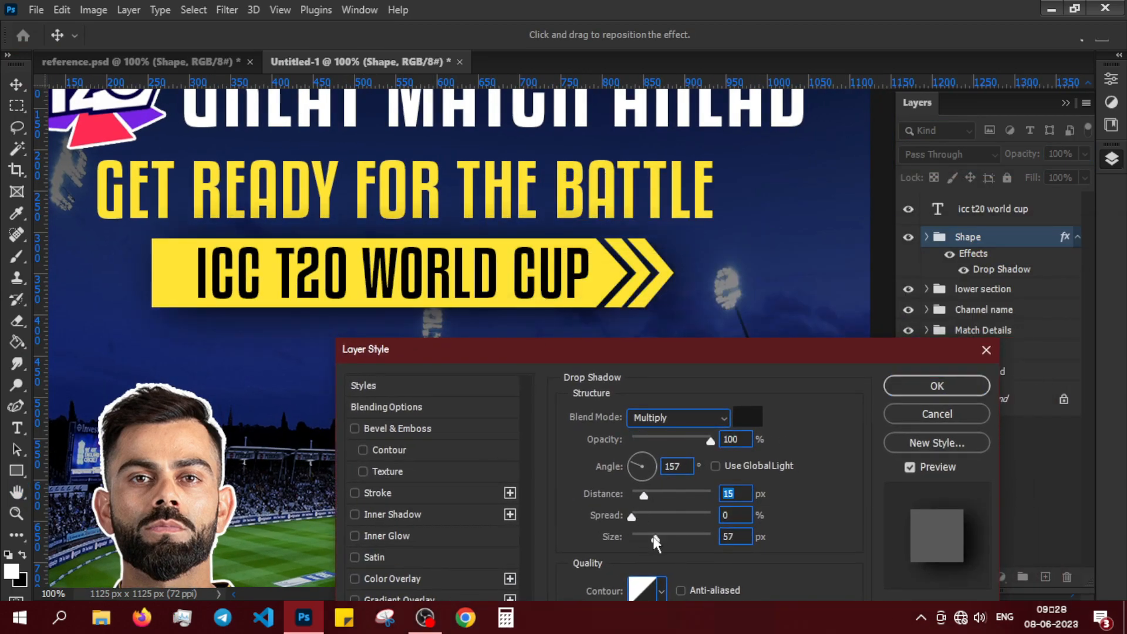
left_click_drag(642, 538, 629, 538)
key("Return")
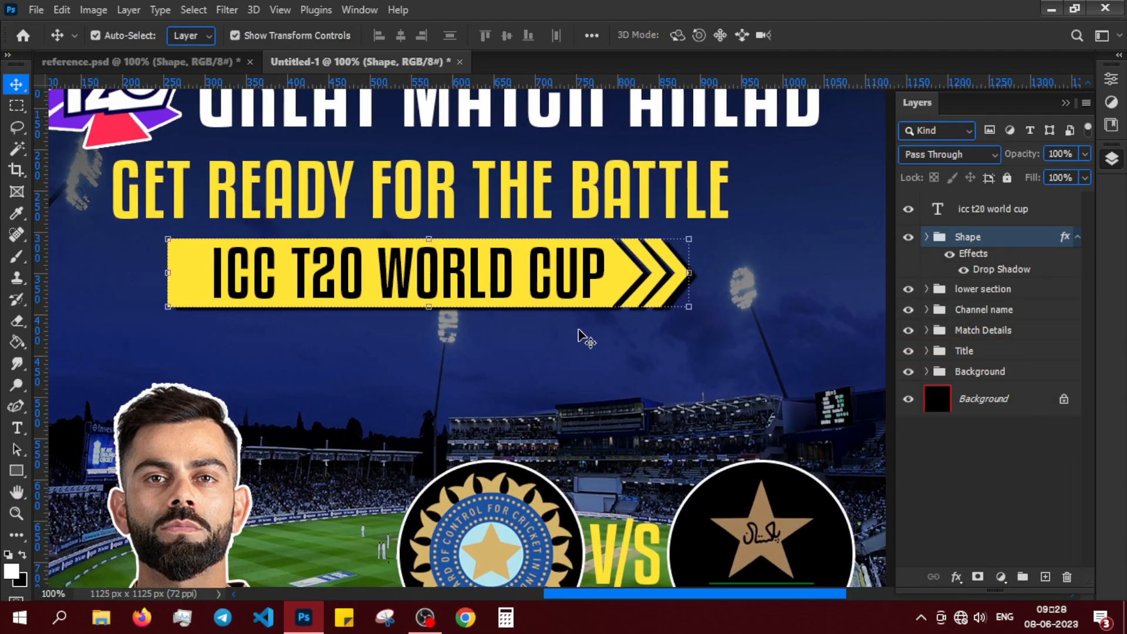
key("ctrl+0")
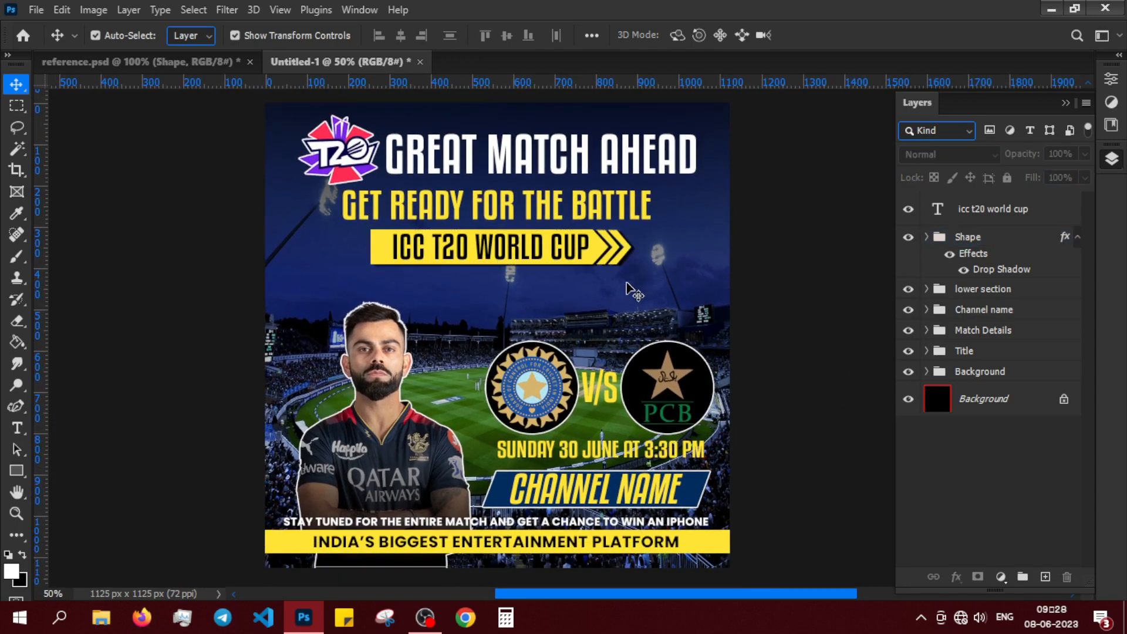